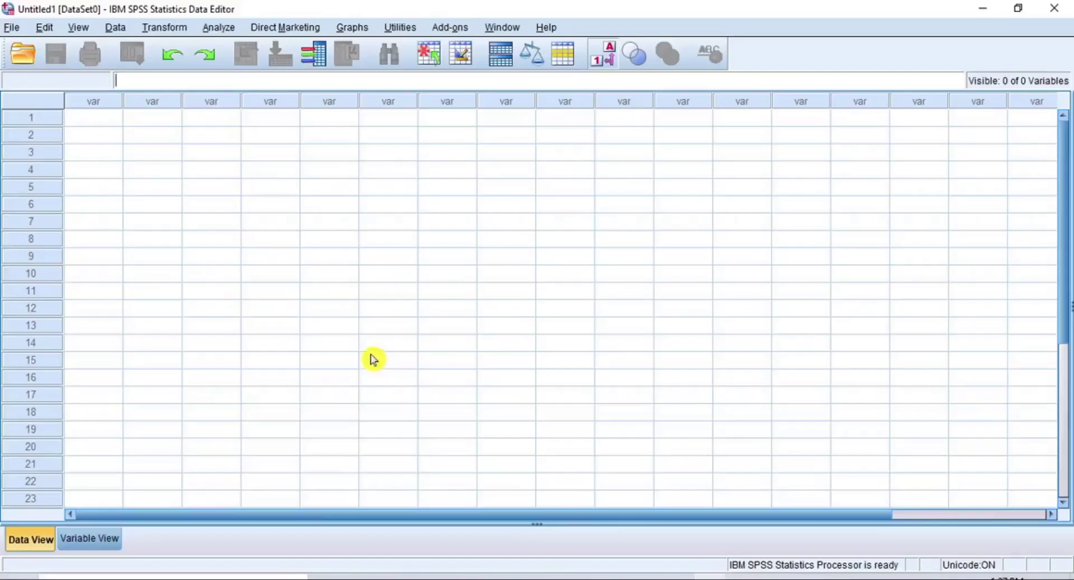
# Step: Start opening a data file and browse to YOUTUBE 2020, "(19)How to Merge or Combine Files in SPSS", DATA folder
pyautogui.click(13, 28)
pyautogui.moveTo(96, 73)
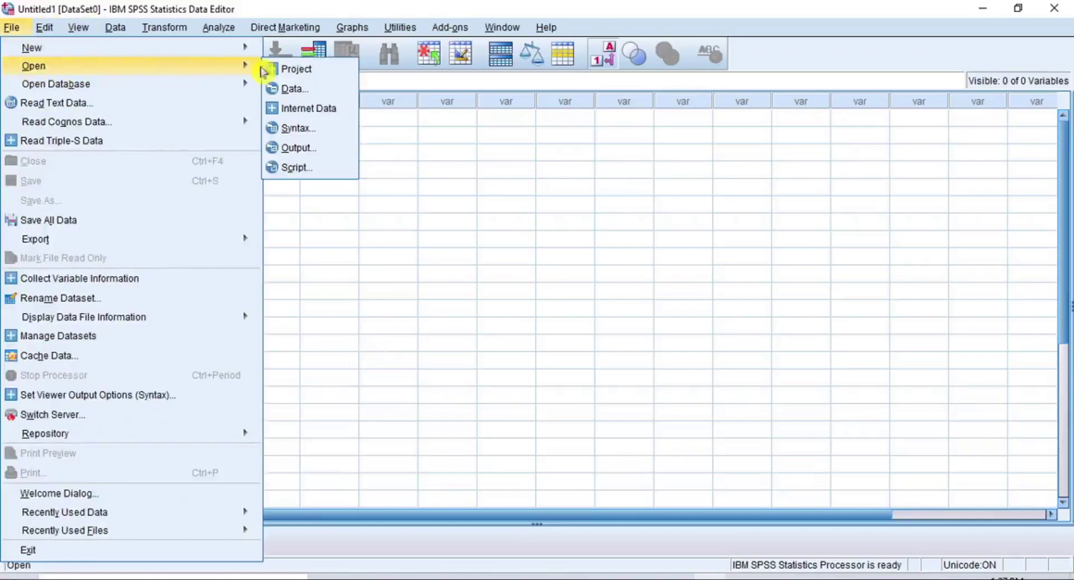
pyautogui.click(301, 89)
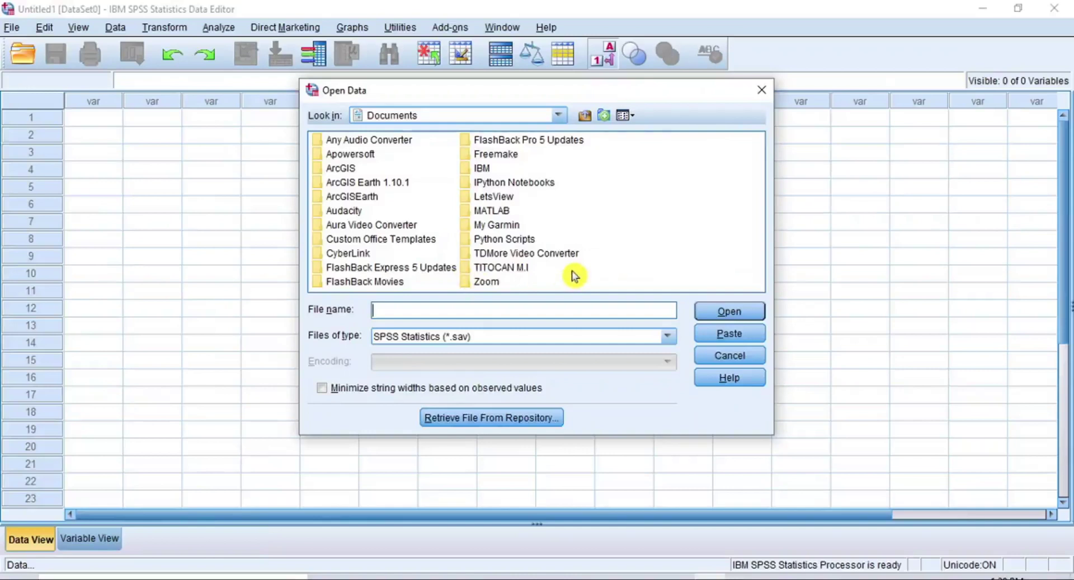
pyautogui.doubleClick(500, 272)
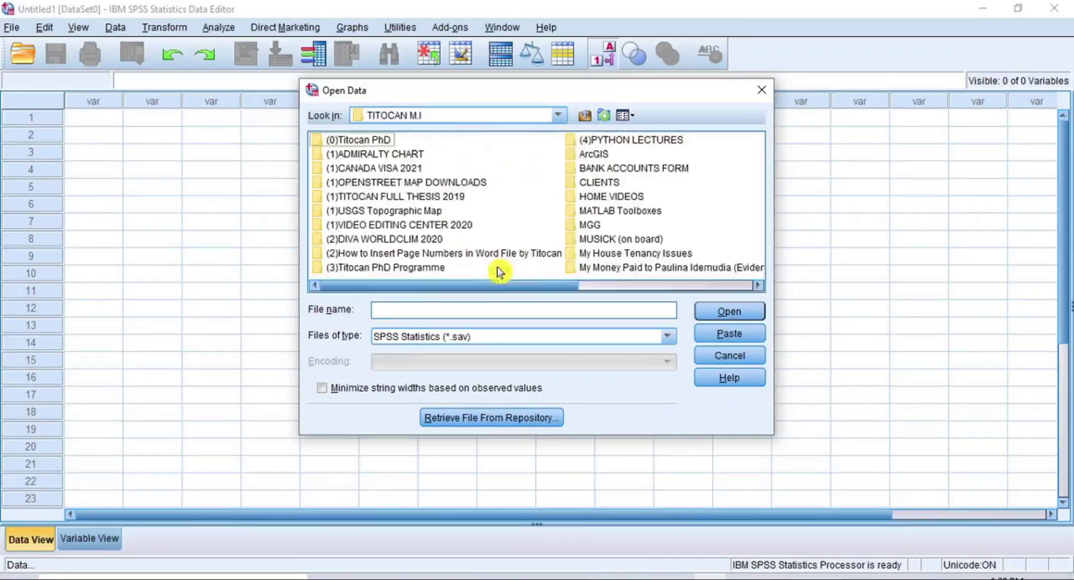
pyautogui.hscroll(3, 576, 257)
pyautogui.doubleClick(579, 239)
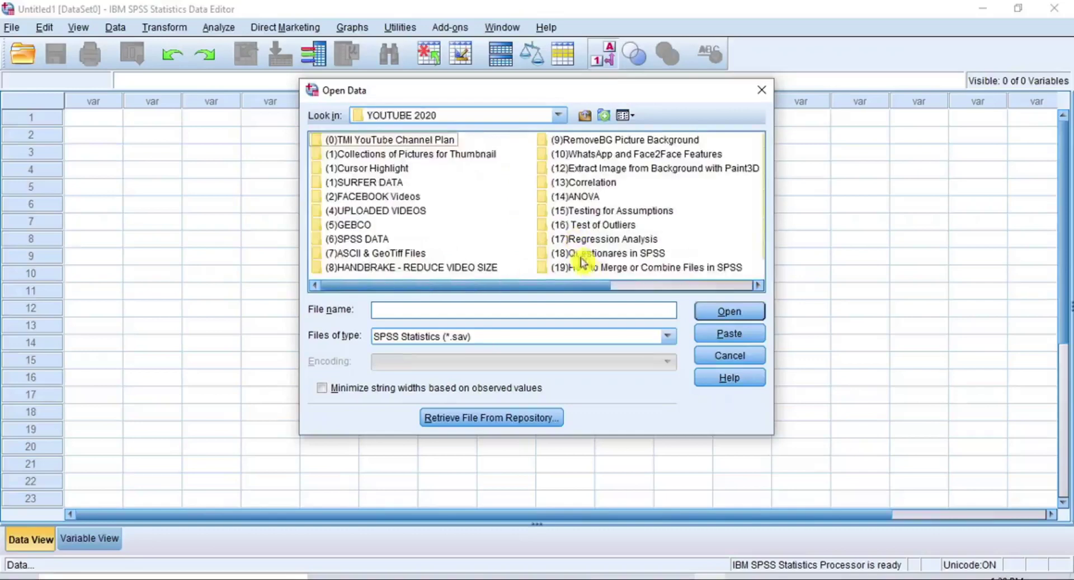
pyautogui.doubleClick(589, 268)
pyautogui.doubleClick(319, 155)
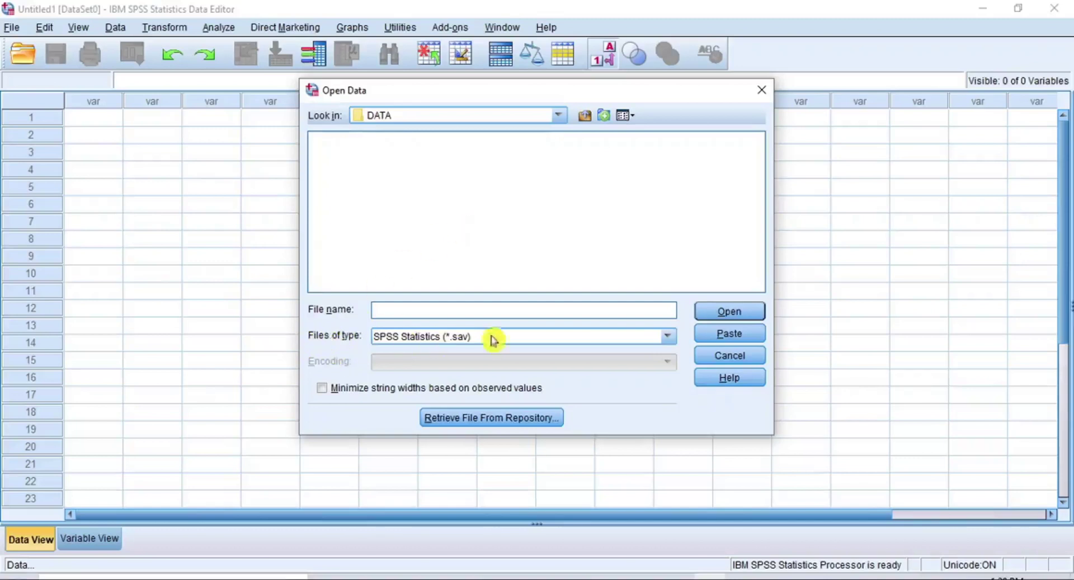
# Step: Open the Excel file Length and Weight Records.xlsx from Sheet1, reading variable names from the first row of data
pyautogui.click(669, 337)
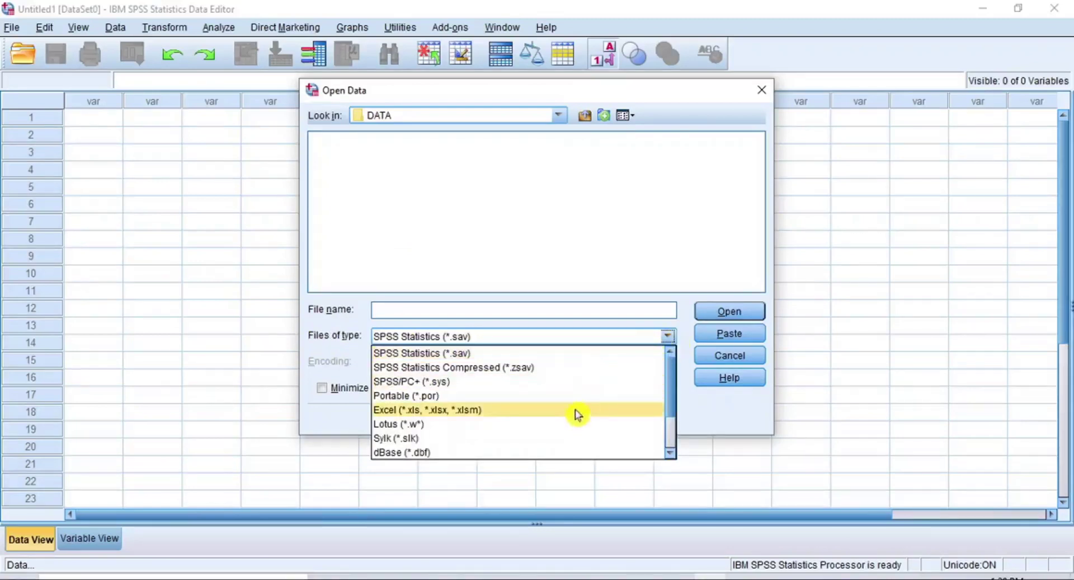
pyautogui.click(542, 410)
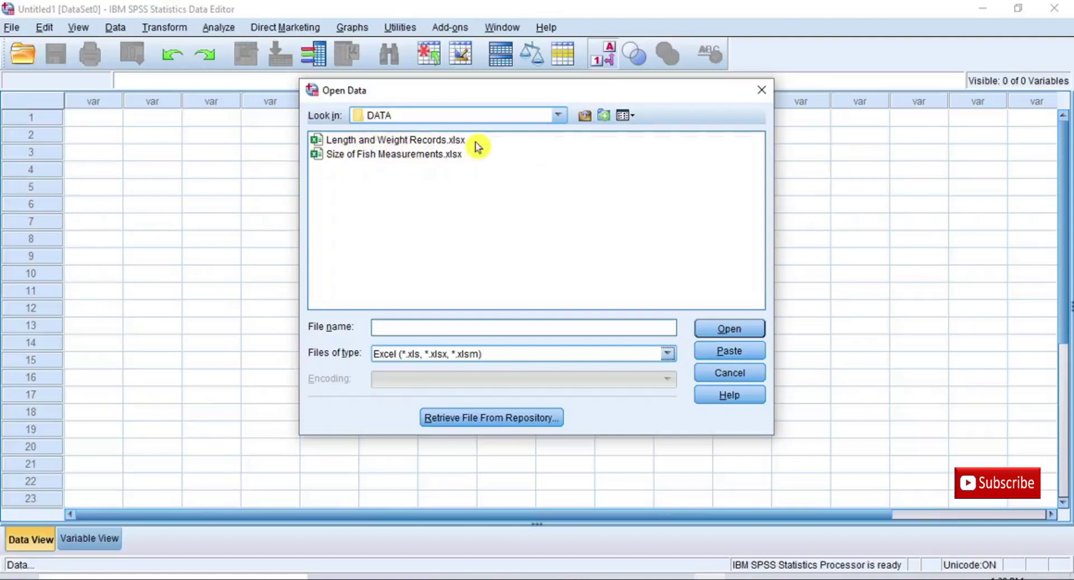
pyautogui.click(399, 143)
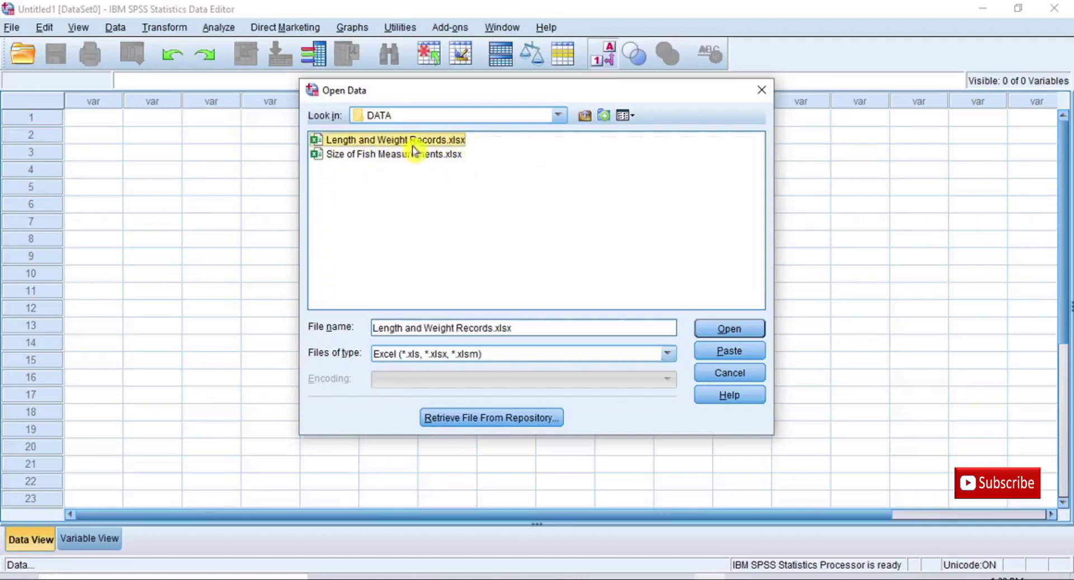
pyautogui.click(738, 329)
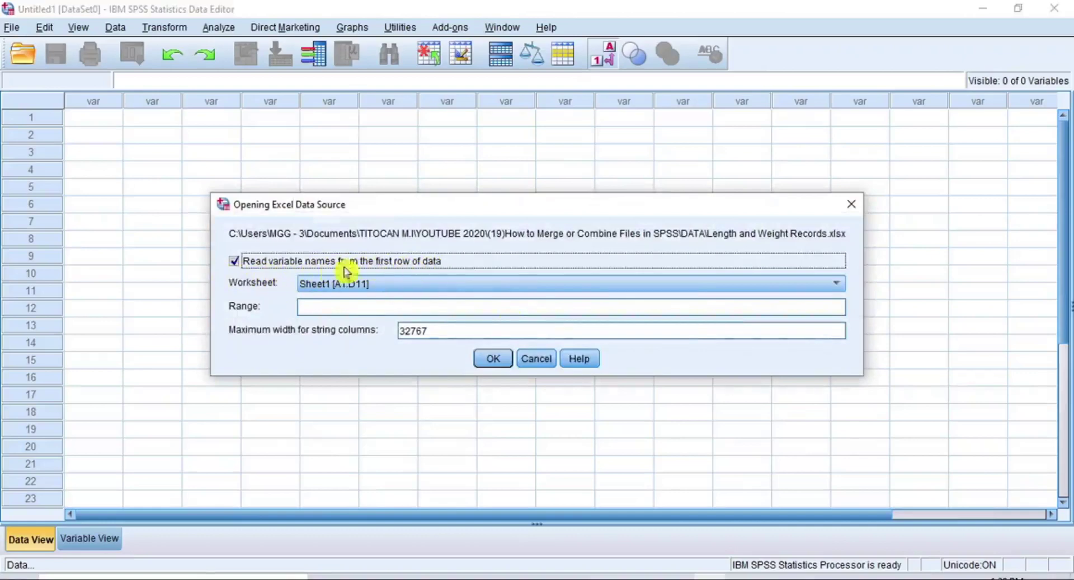
pyautogui.click(494, 359)
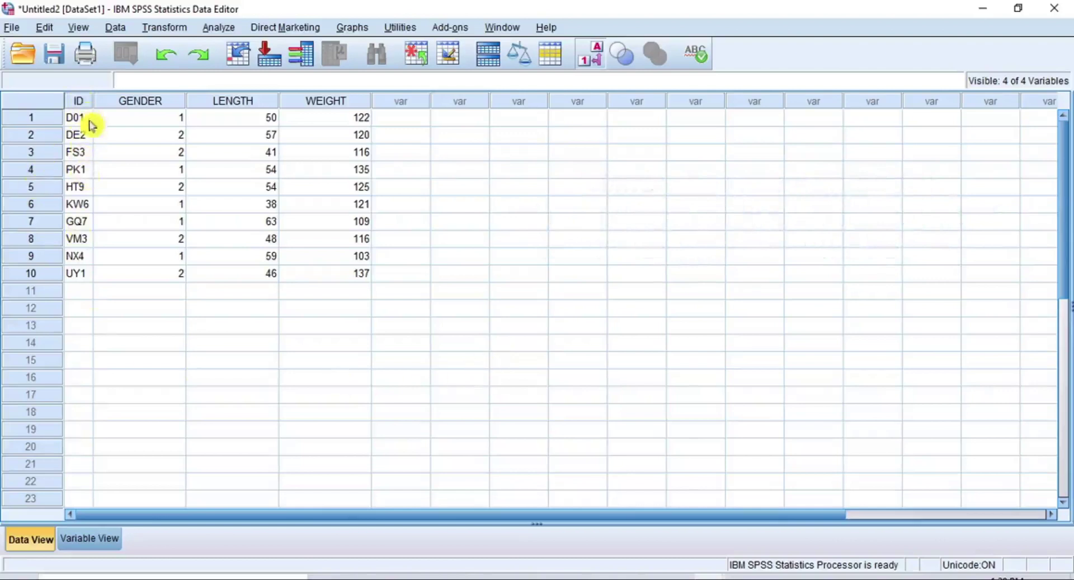
# Step: Sort the cases by ID in ascending order and set the ID variable's alignment to Right
pyautogui.rightClick(77, 101)
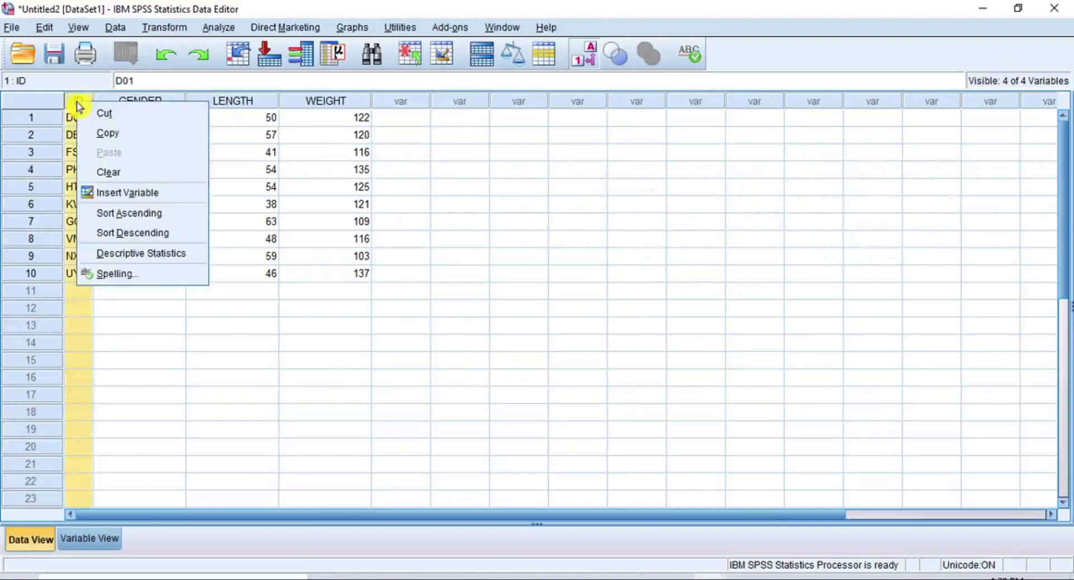
pyautogui.click(171, 218)
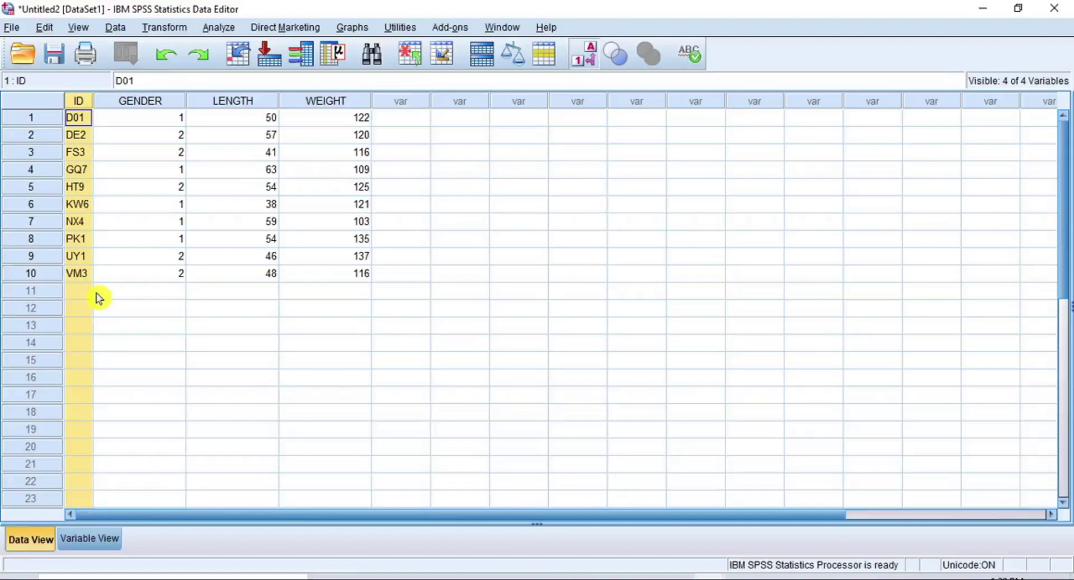
pyautogui.click(103, 547)
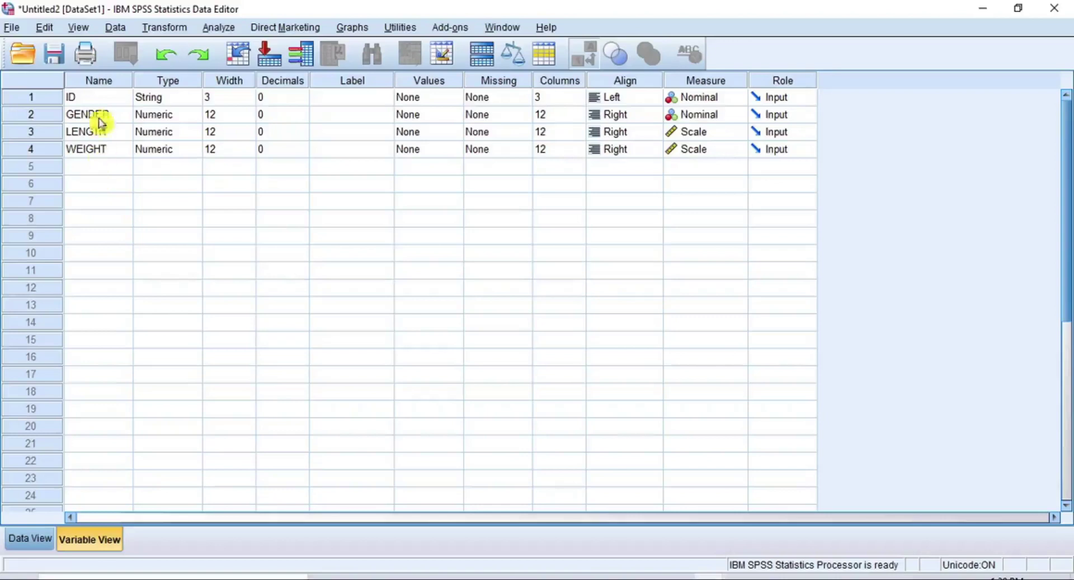
pyautogui.click(109, 104)
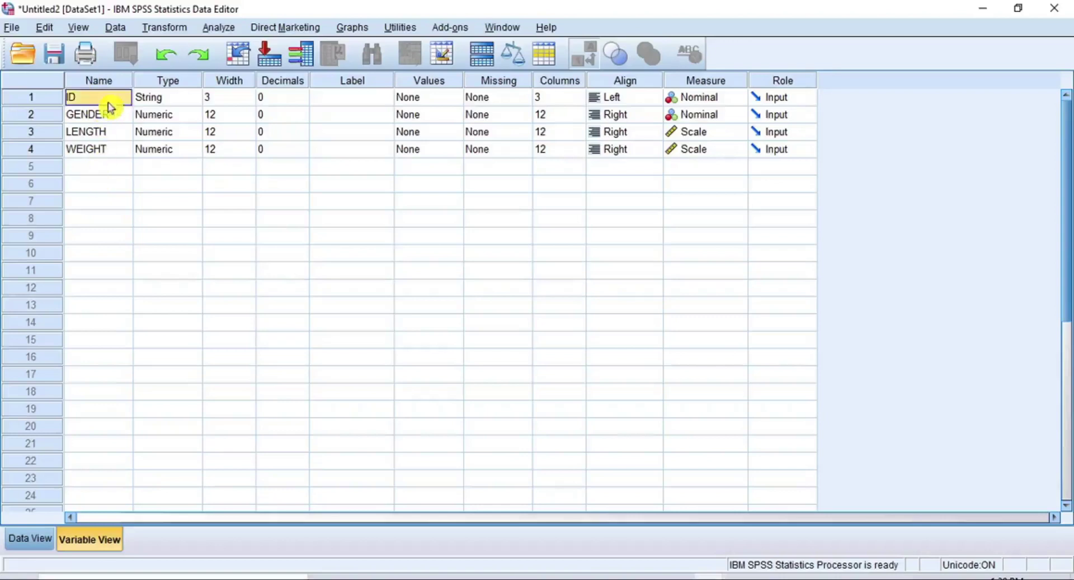
pyautogui.click(643, 100)
pyautogui.click(631, 100)
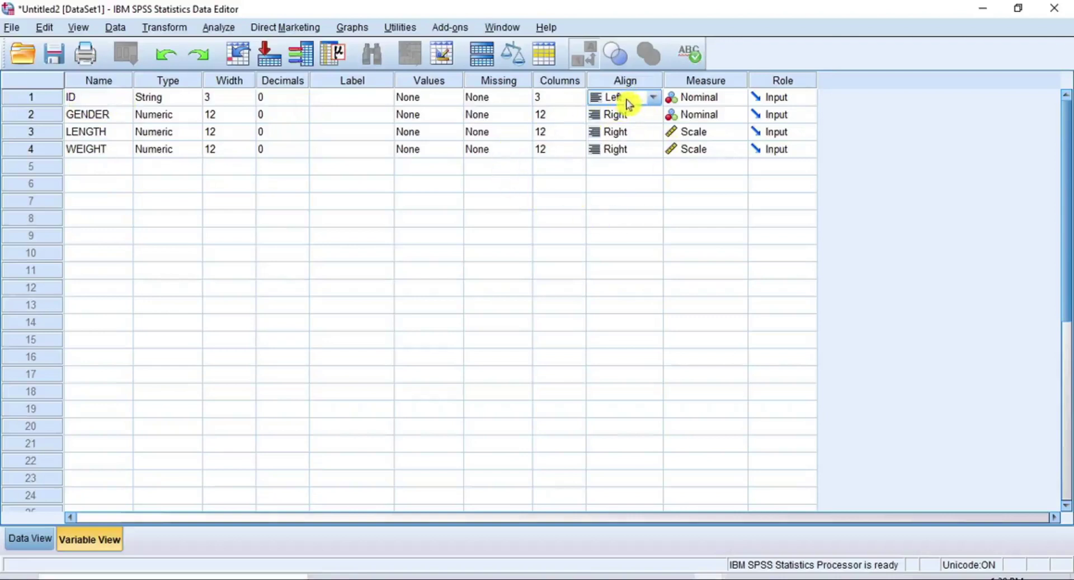
pyautogui.click(629, 103)
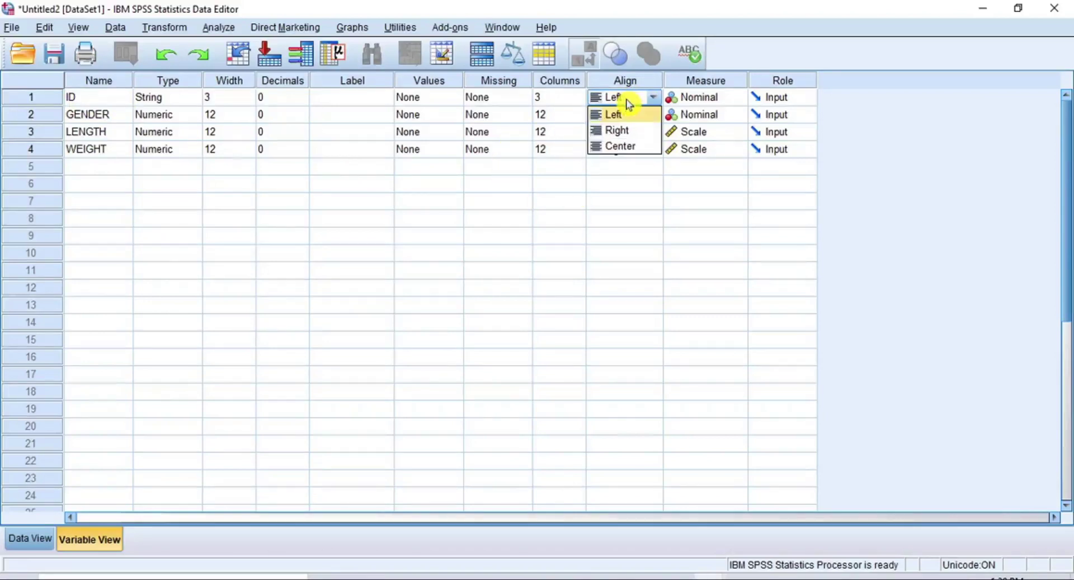
pyautogui.click(625, 131)
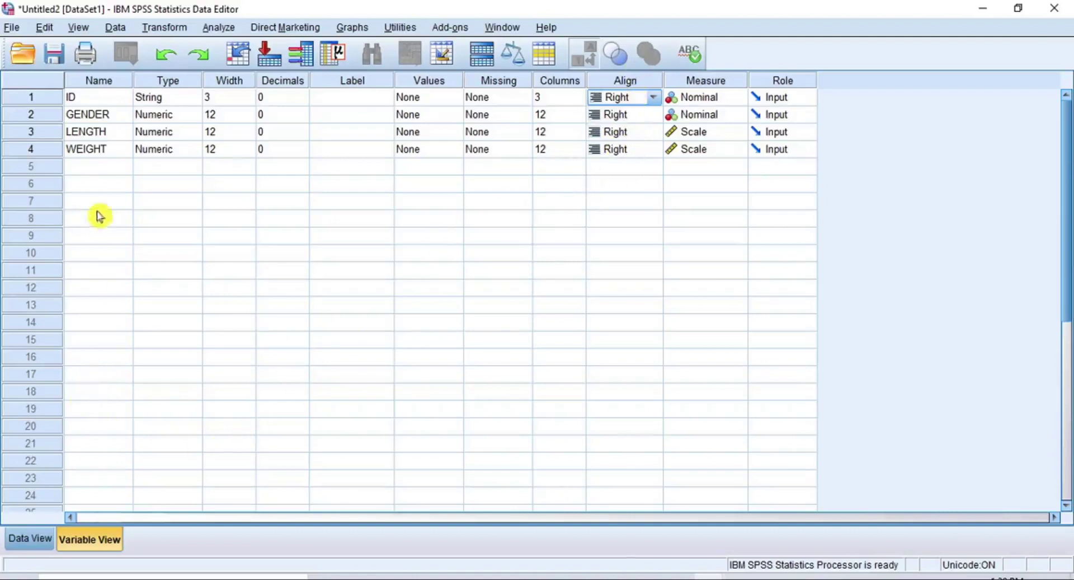
pyautogui.click(108, 311)
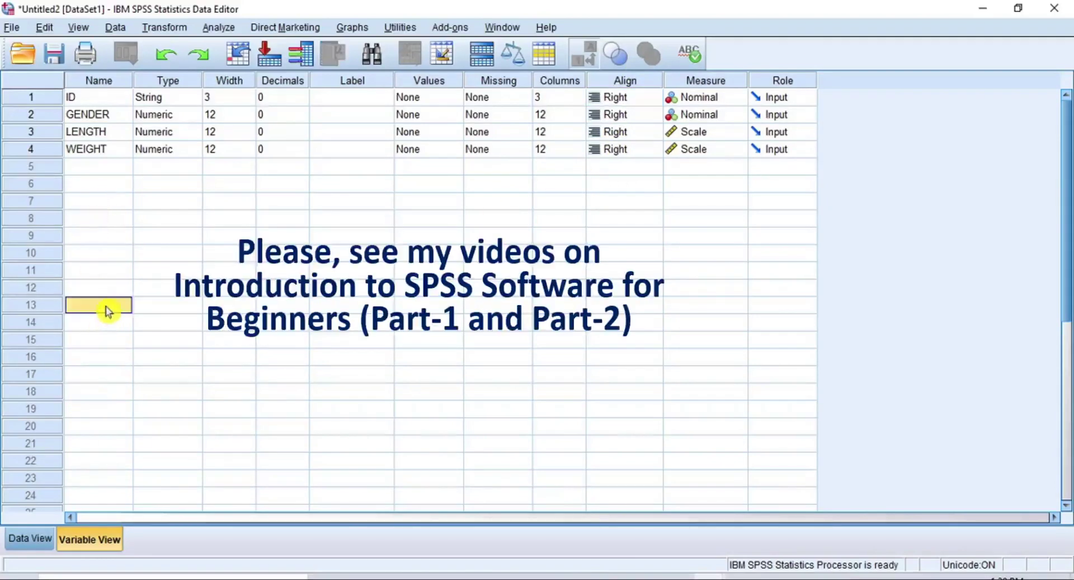
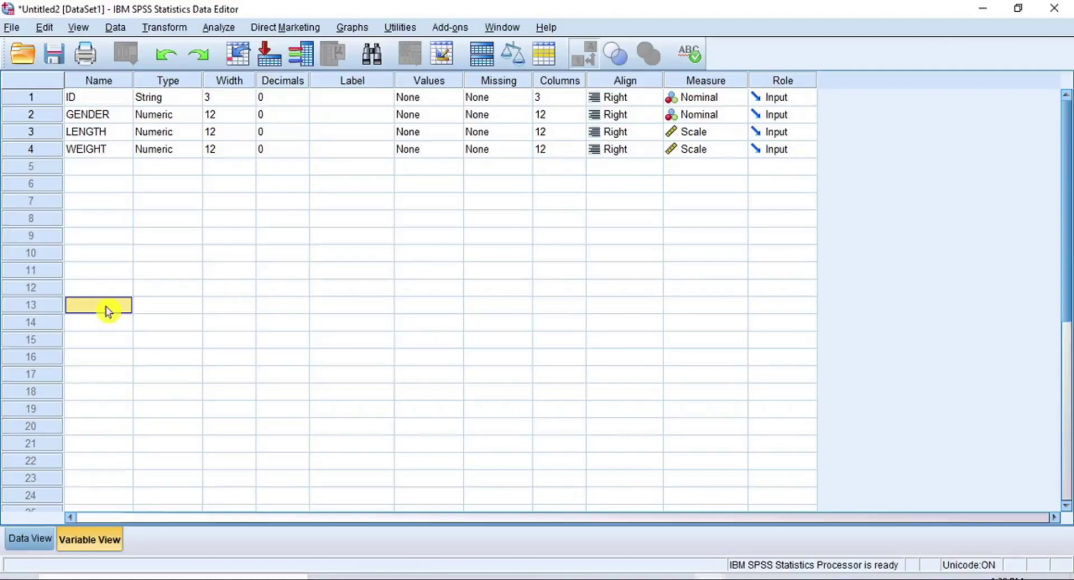
# Step: Open the Excel file Size of Fish Measurements.xlsx from Sheet1, reading variable names from the first row of data
pyautogui.click(26, 55)
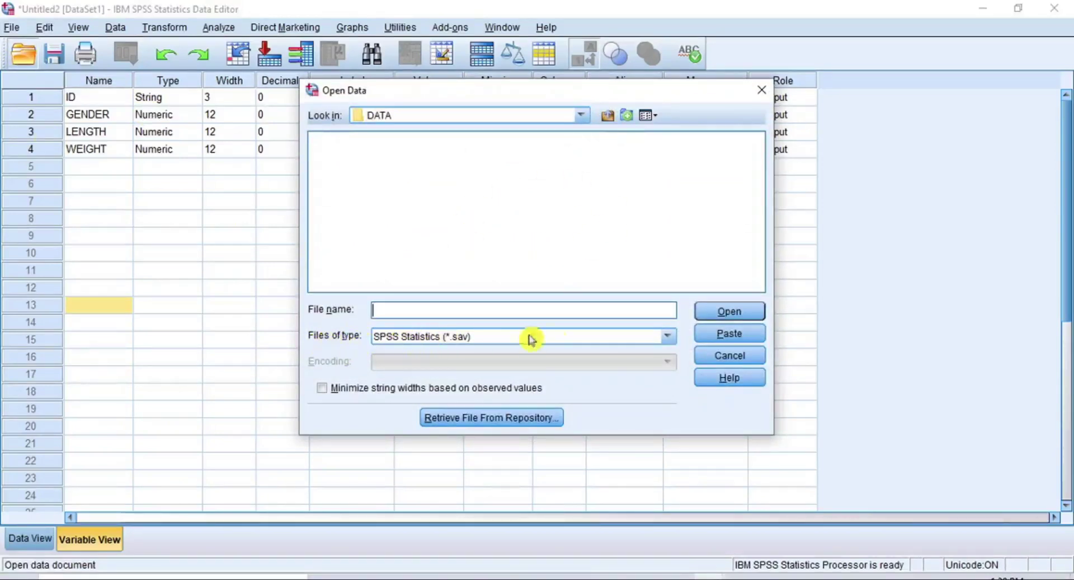
pyautogui.click(667, 336)
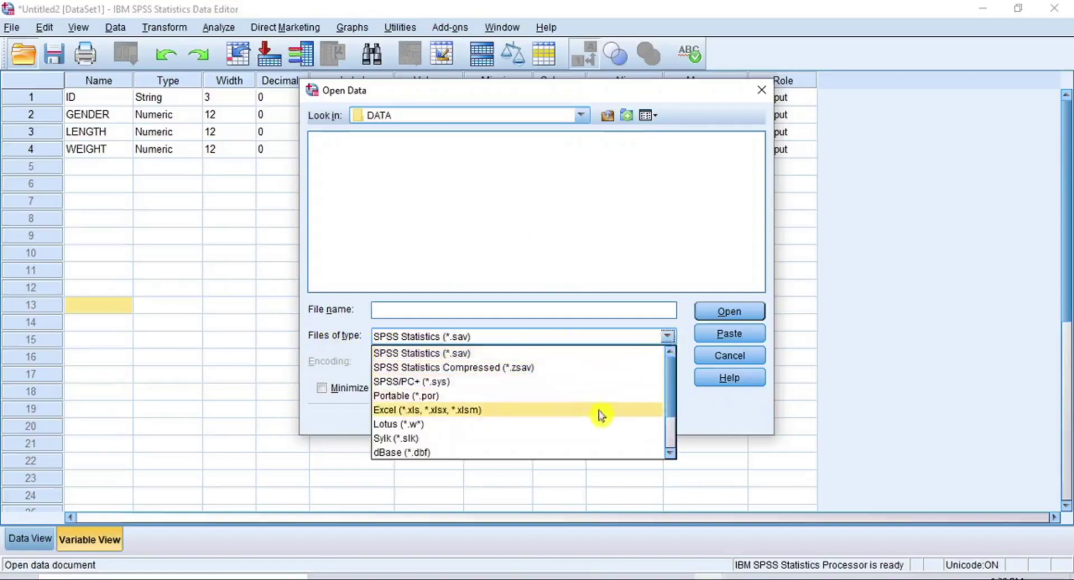
pyautogui.click(518, 410)
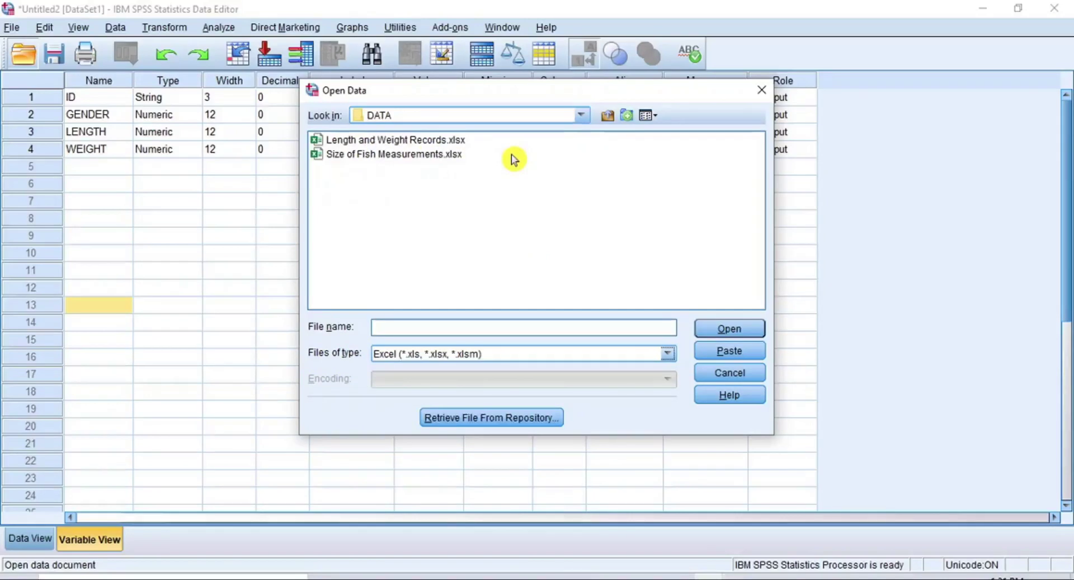
pyautogui.click(374, 158)
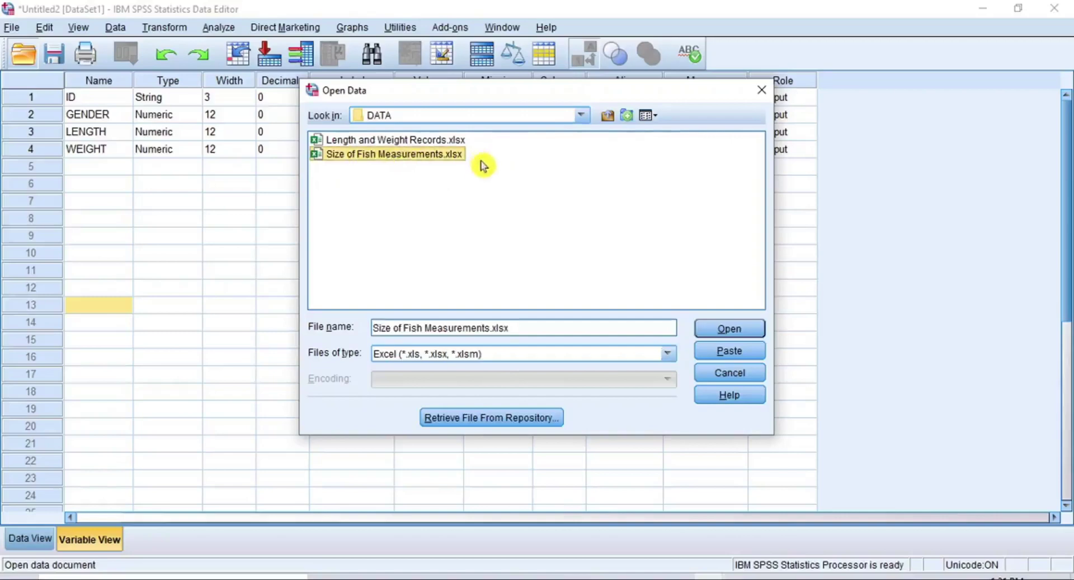
pyautogui.click(730, 330)
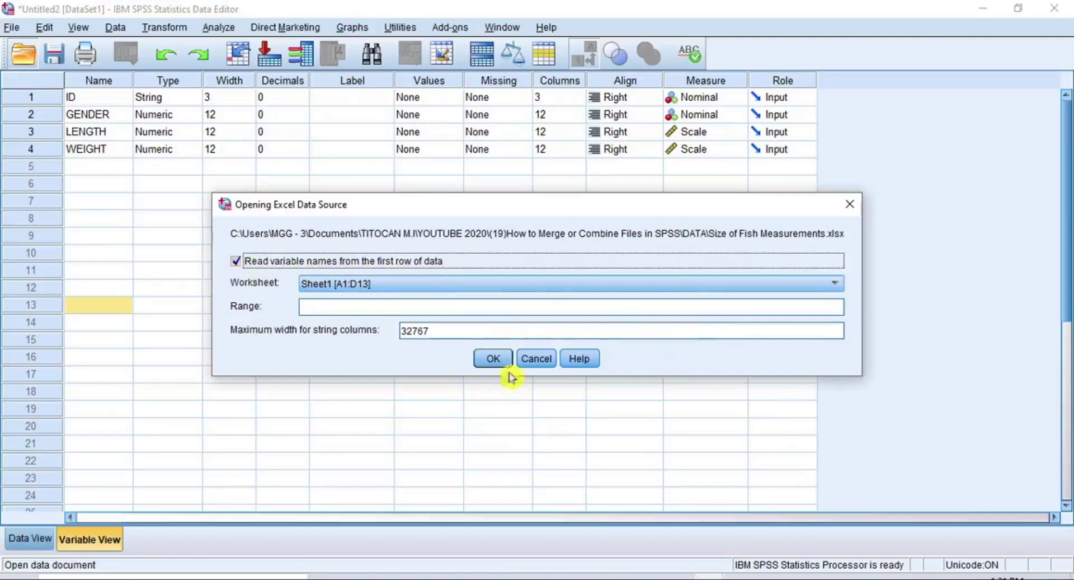
pyautogui.click(488, 359)
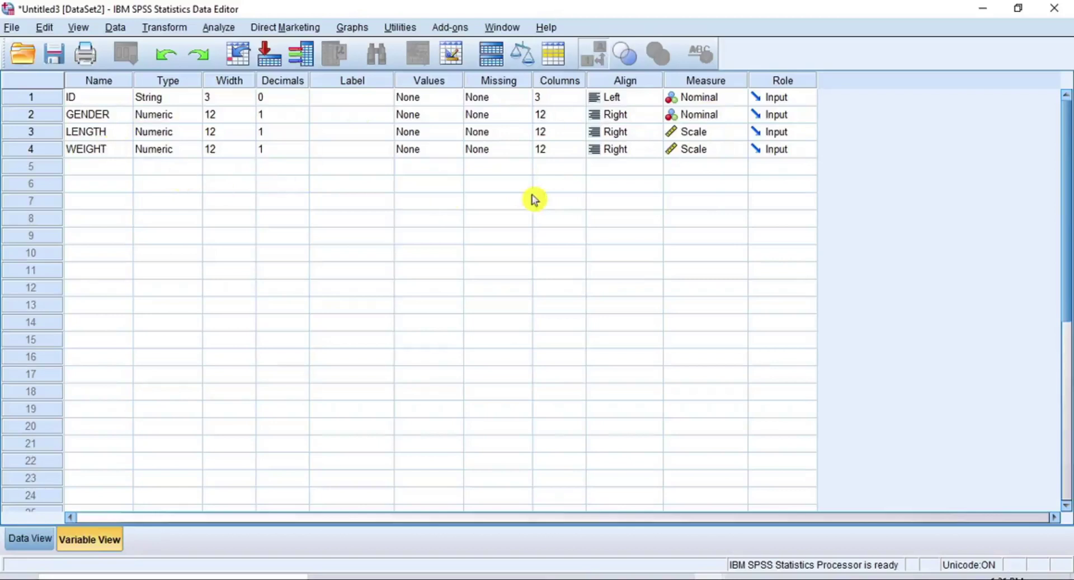
# Step: Restore the fish measurements dataset window to a smaller size, place it below the first dataset's variables and widen it to show all attributes
pyautogui.click(1020, 10)
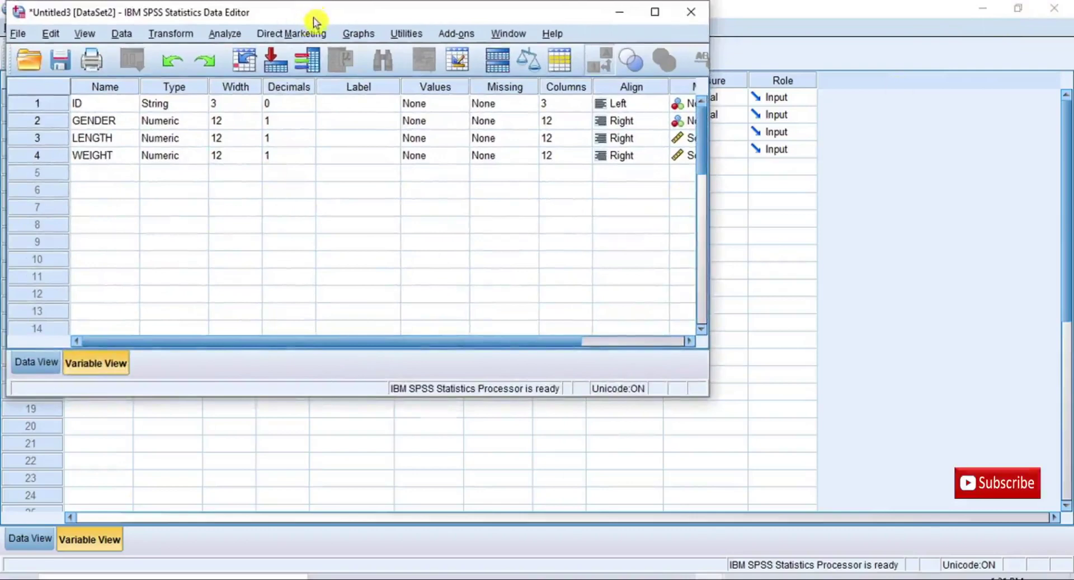
pyautogui.moveTo(313, 21); pyautogui.dragTo(311, 194)
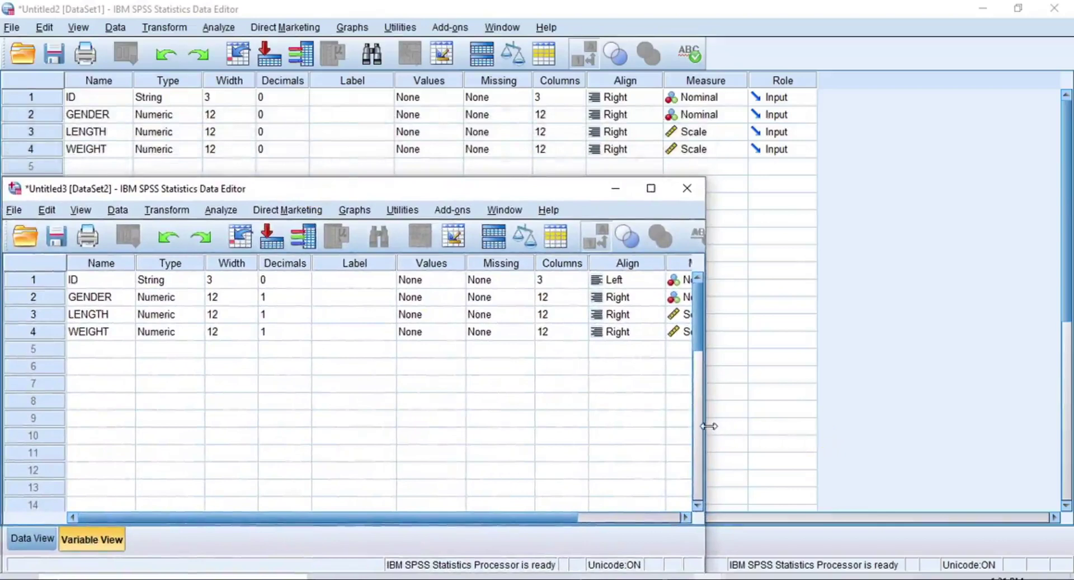
pyautogui.moveTo(708, 426); pyautogui.dragTo(842, 424)
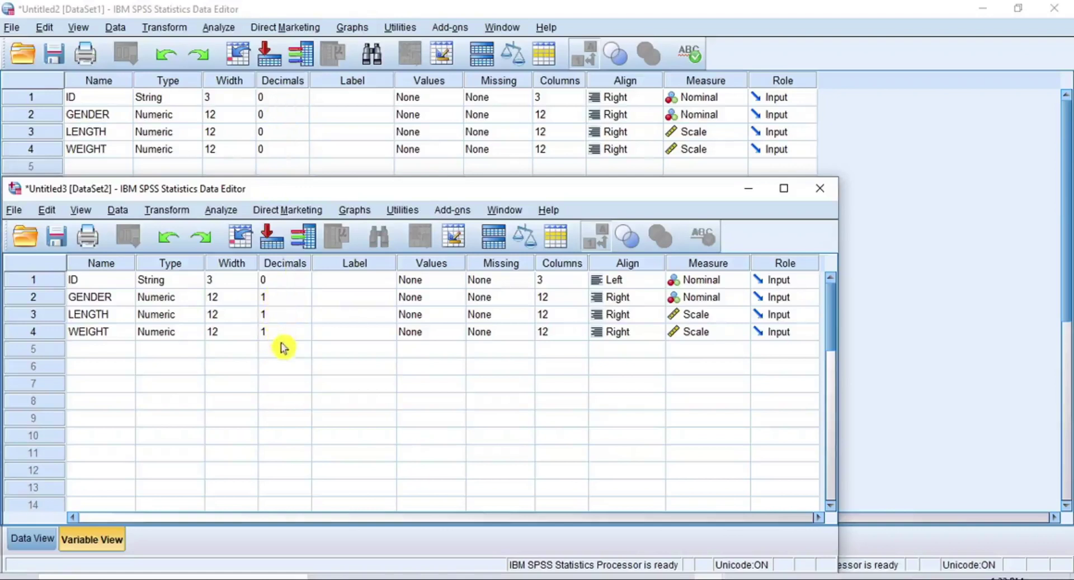
# Step: In the second dataset, set the decimals of GENDER, LENGTH and WEIGHT to 0 and the alignment of ID to Right
pyautogui.click(273, 296)
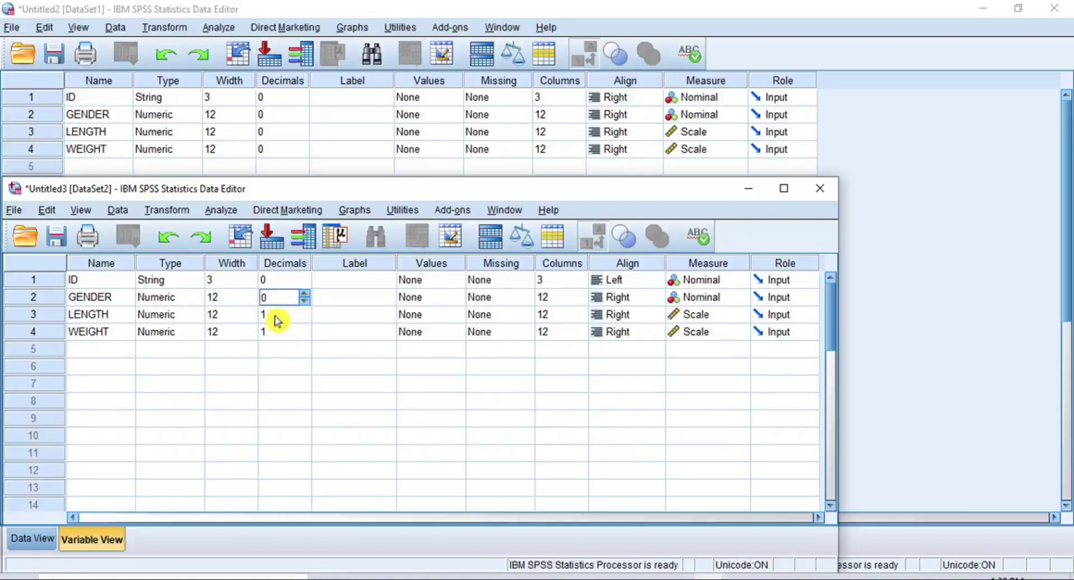
pyautogui.click(285, 317)
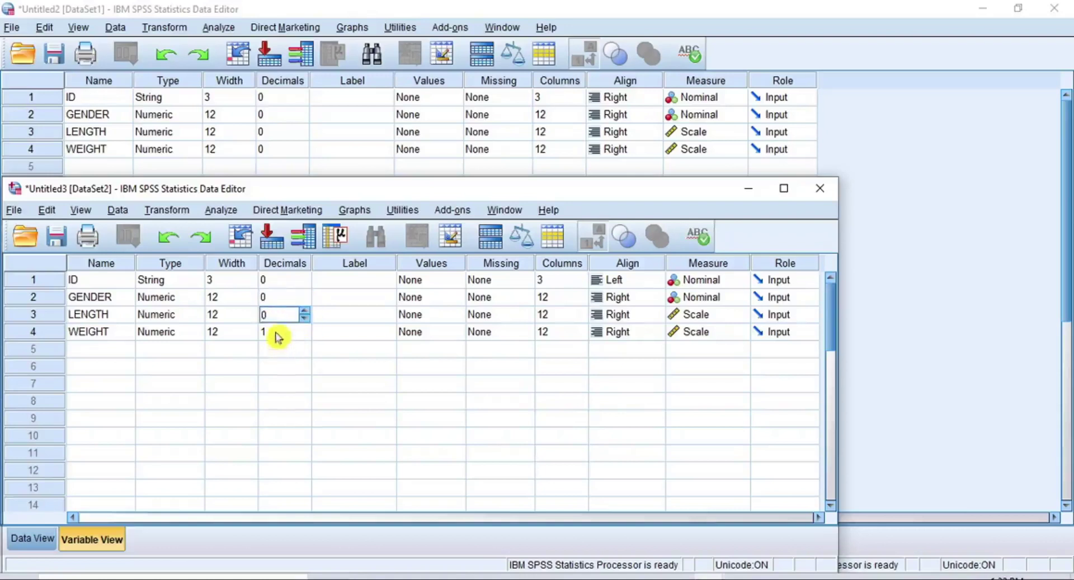
pyautogui.click(283, 333)
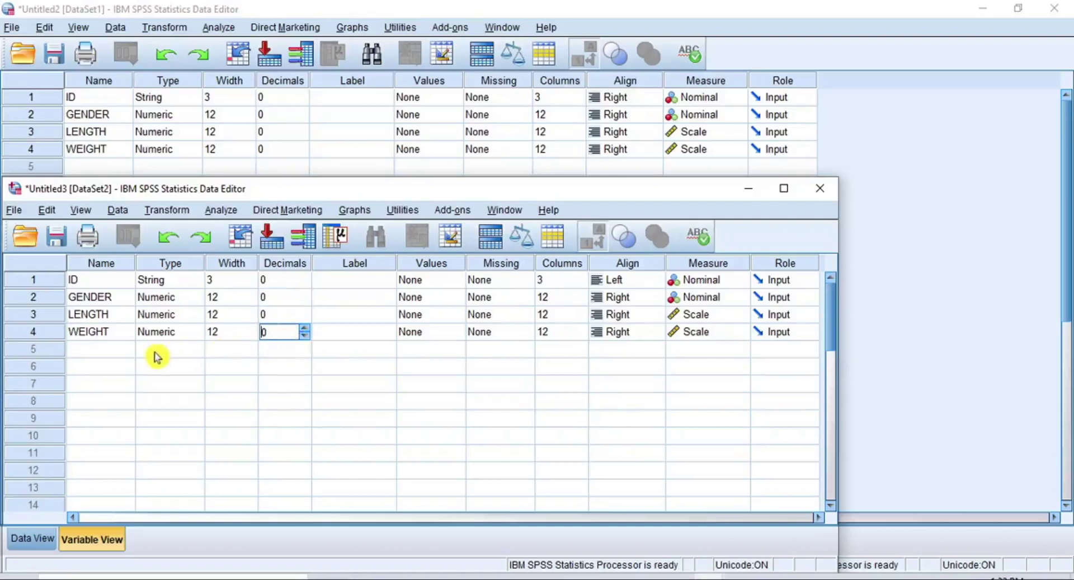
pyautogui.click(634, 284)
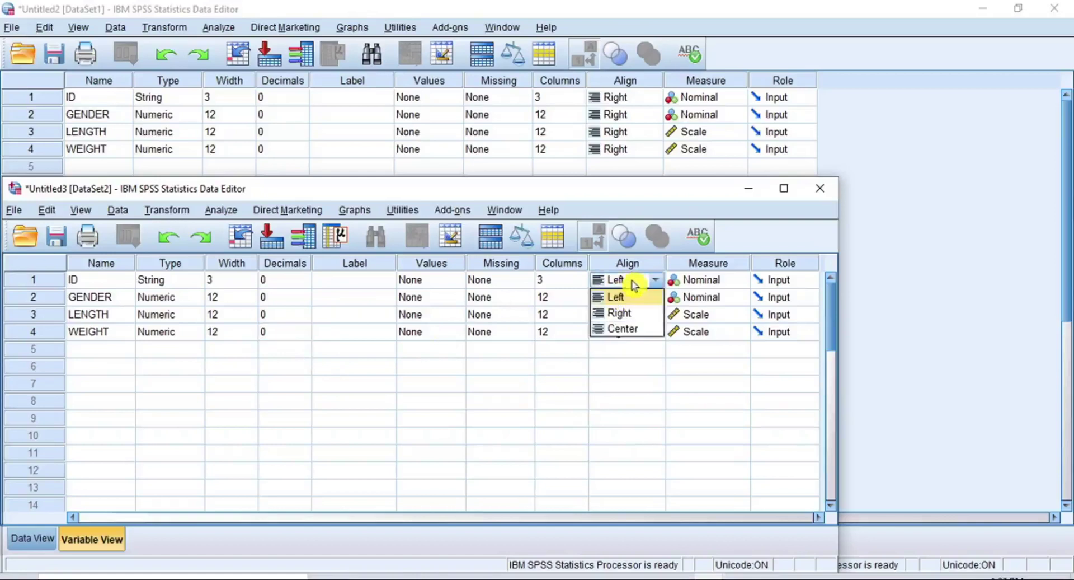
pyautogui.click(635, 315)
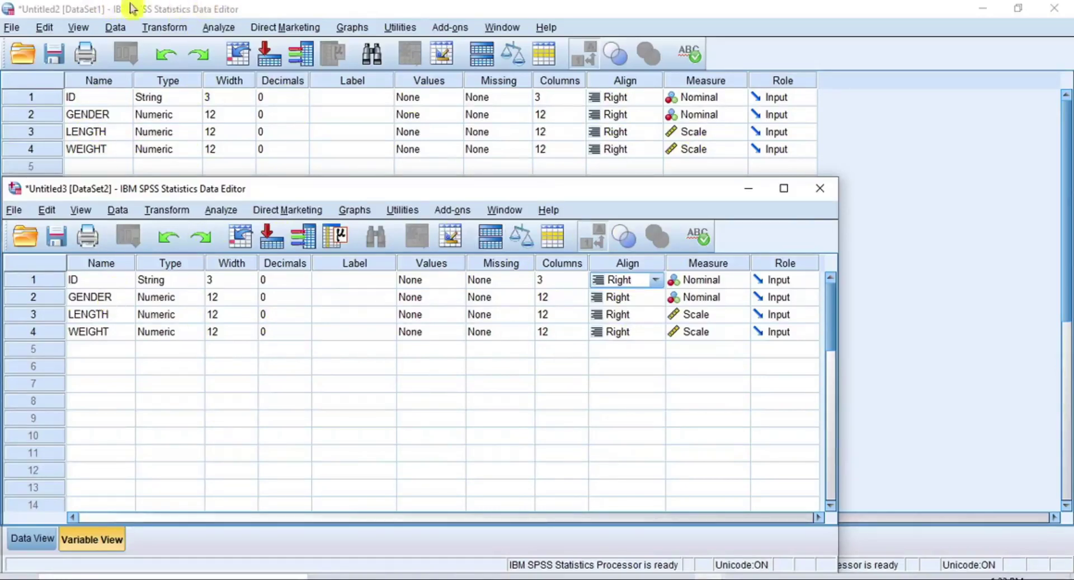
# Step: Make the first dataset, Untitled2 [DataSet1], active and start merging files by adding cases to it
pyautogui.click(155, 9)
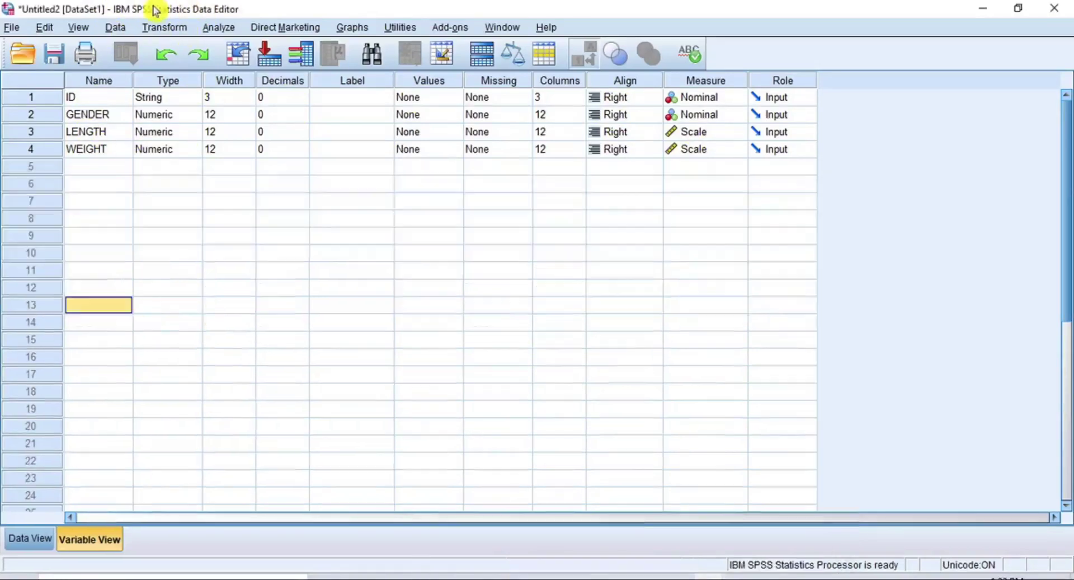
pyautogui.click(115, 28)
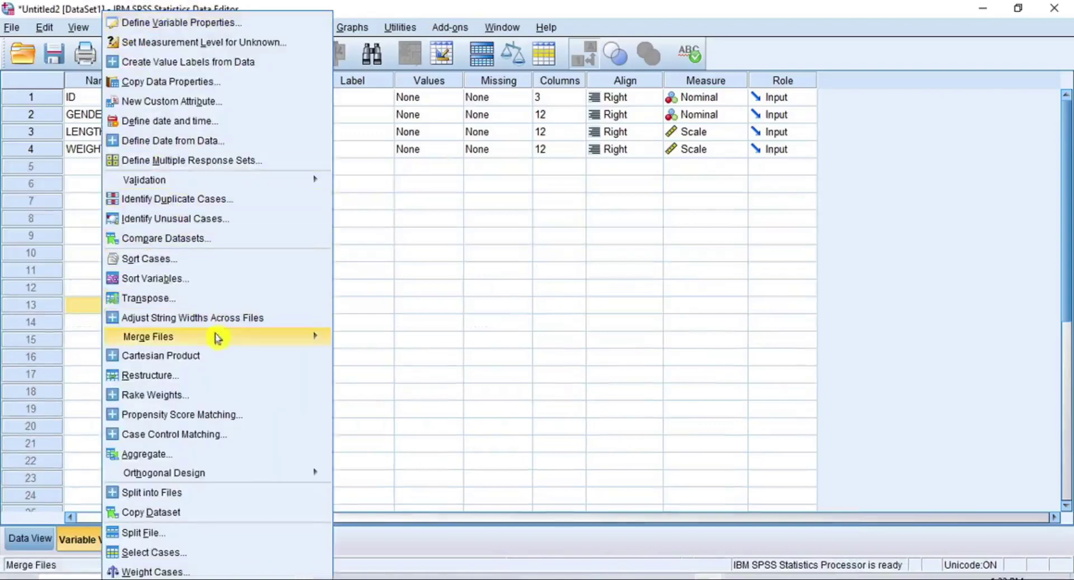
pyautogui.moveTo(223, 343)
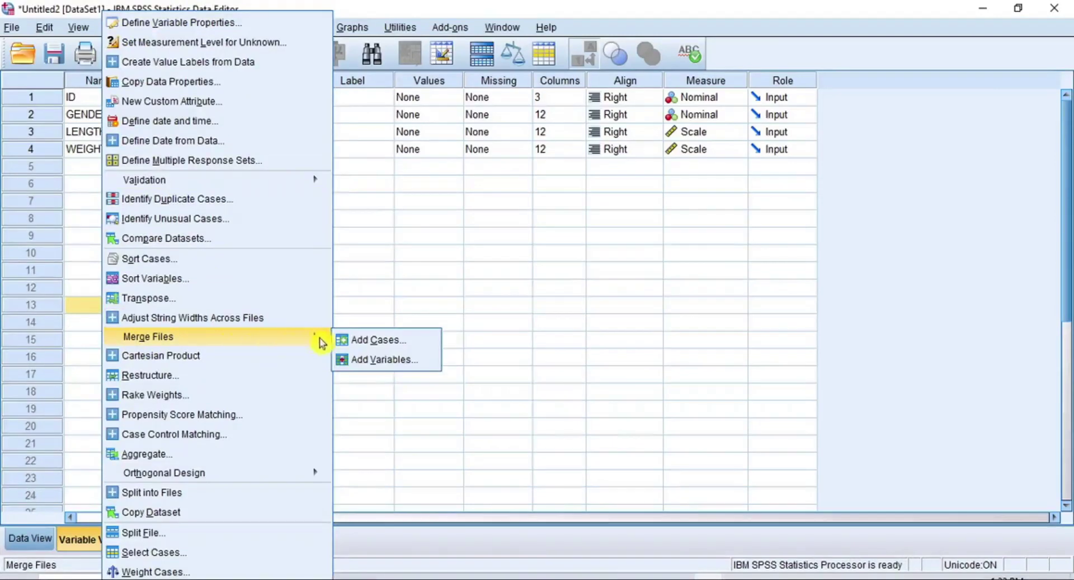
pyautogui.click(414, 344)
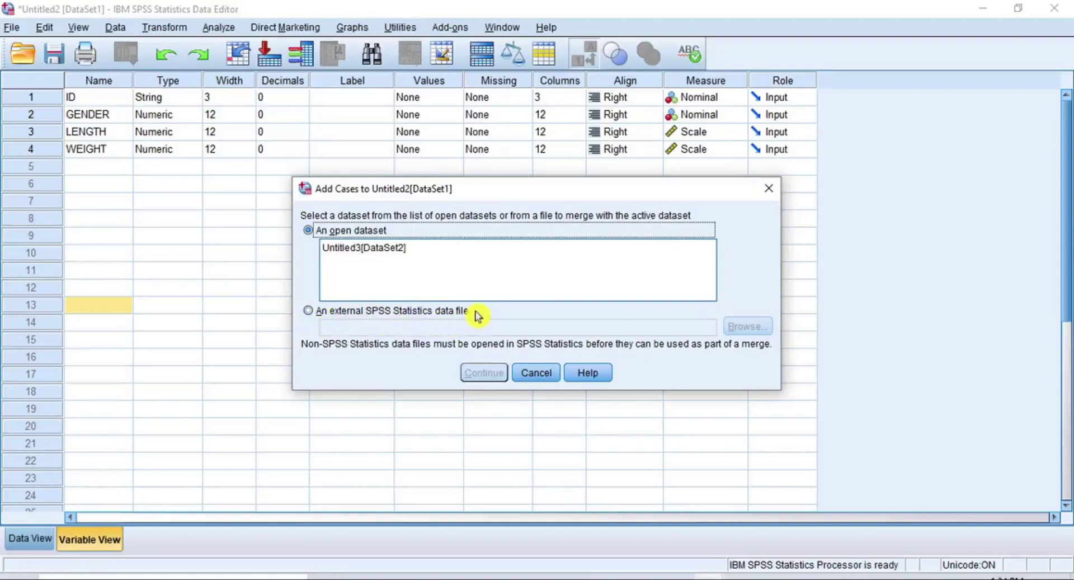
pyautogui.click(308, 312)
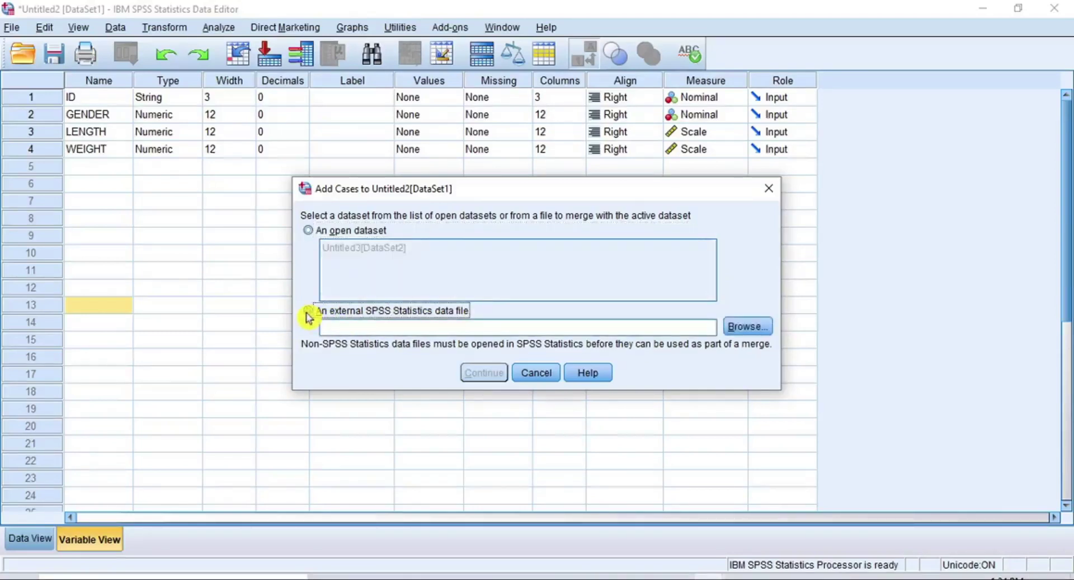
pyautogui.click(743, 327)
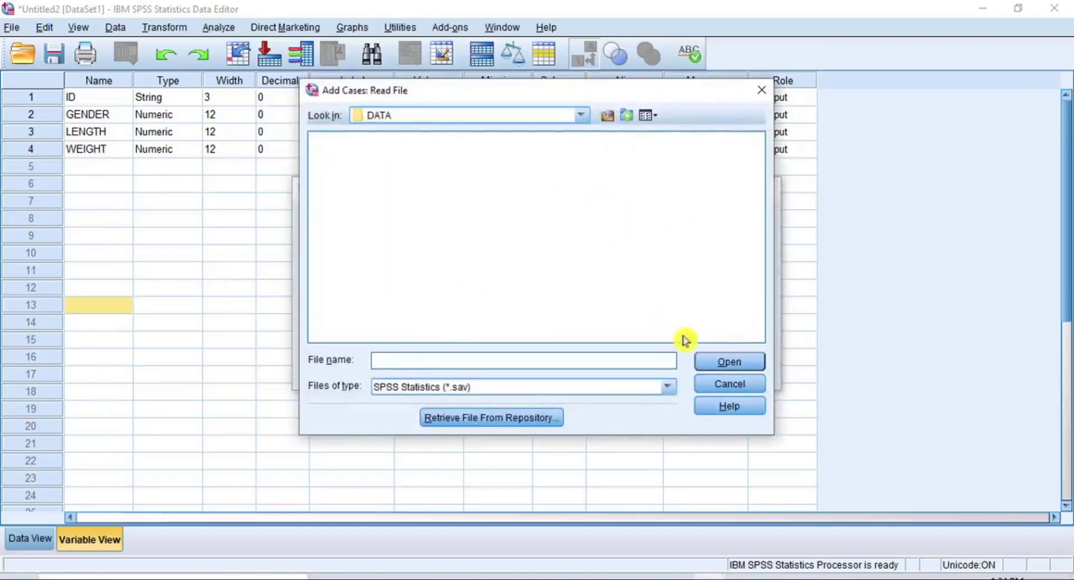
pyautogui.click(667, 387)
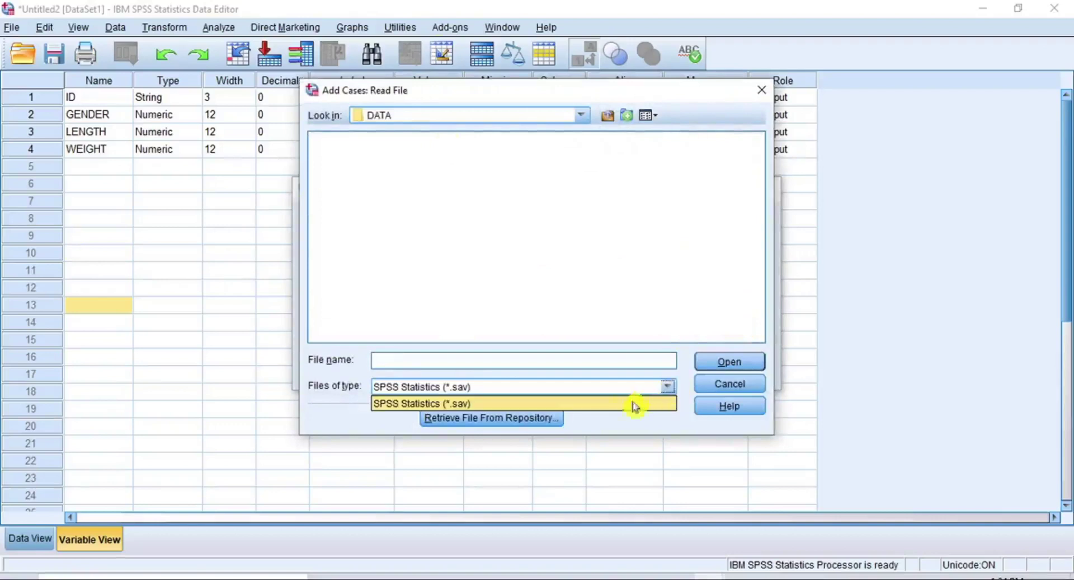
pyautogui.click(670, 389)
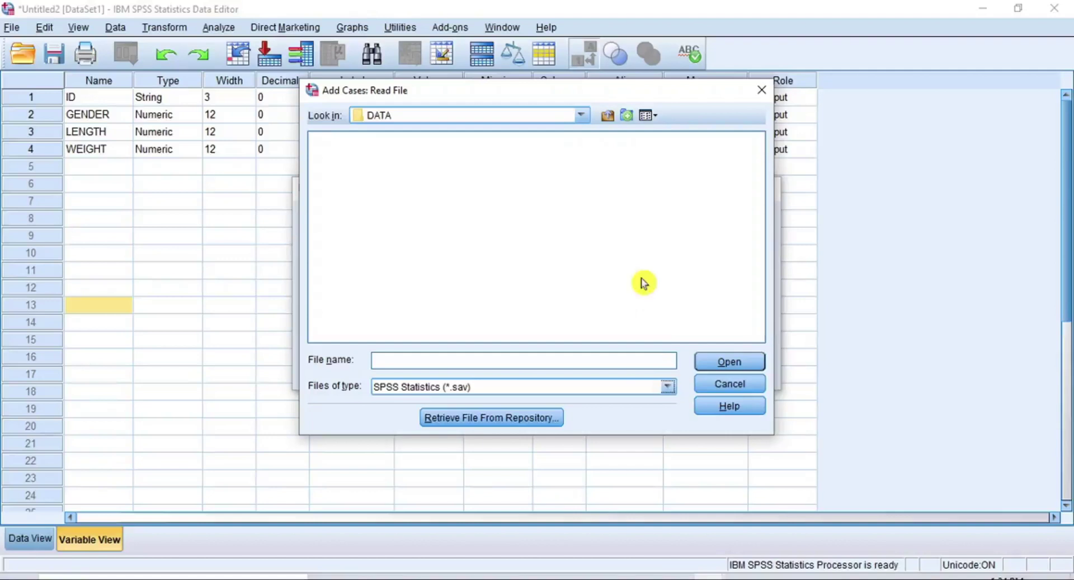
pyautogui.click(733, 384)
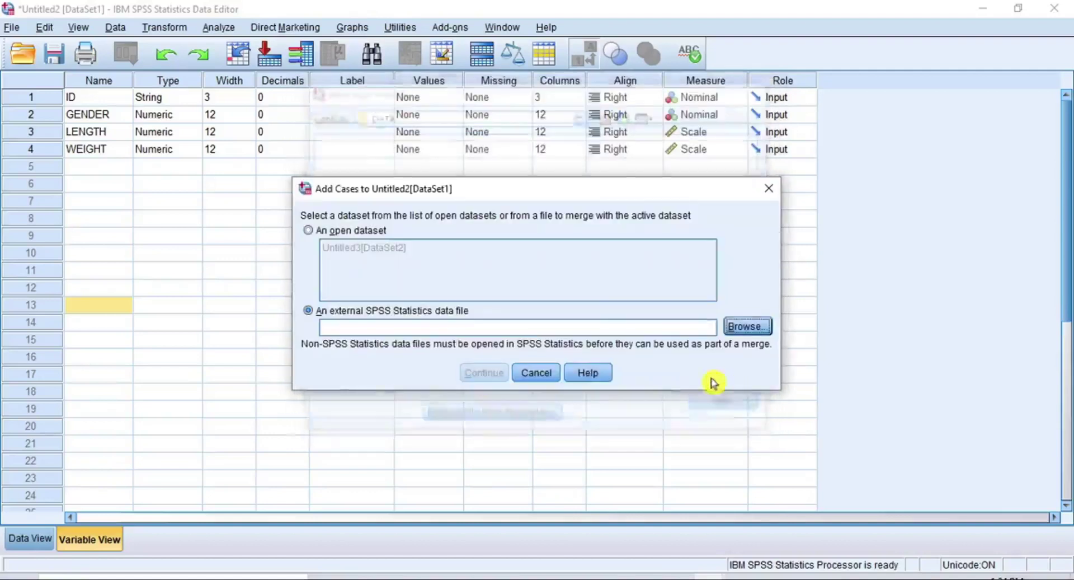
# Step: Choose the open dataset Untitled3 [DataSet2] as the source of the cases and continue to the variable pairing
pyautogui.click(310, 231)
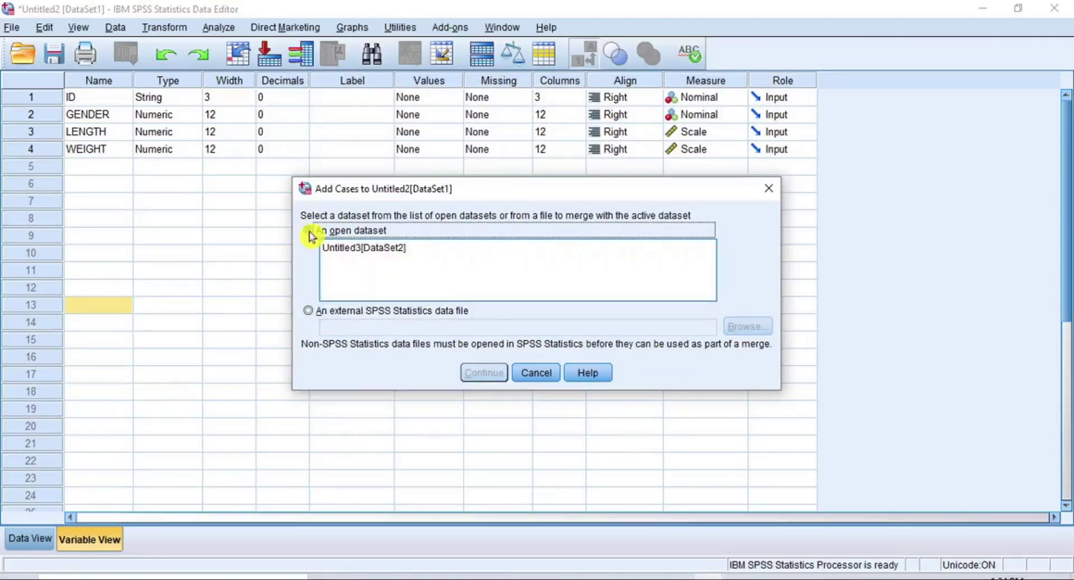
pyautogui.click(395, 253)
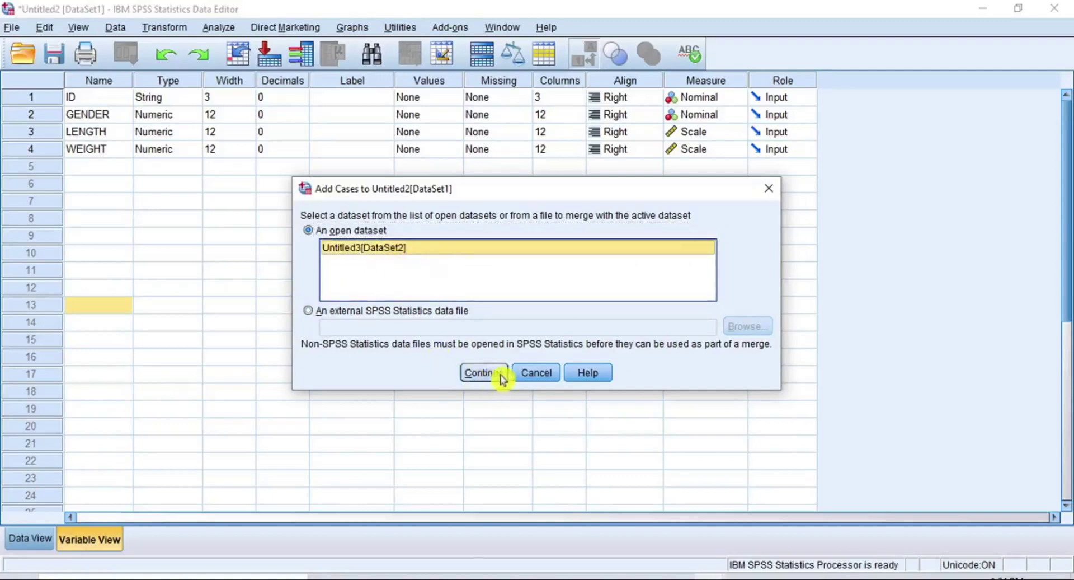
pyautogui.click(480, 378)
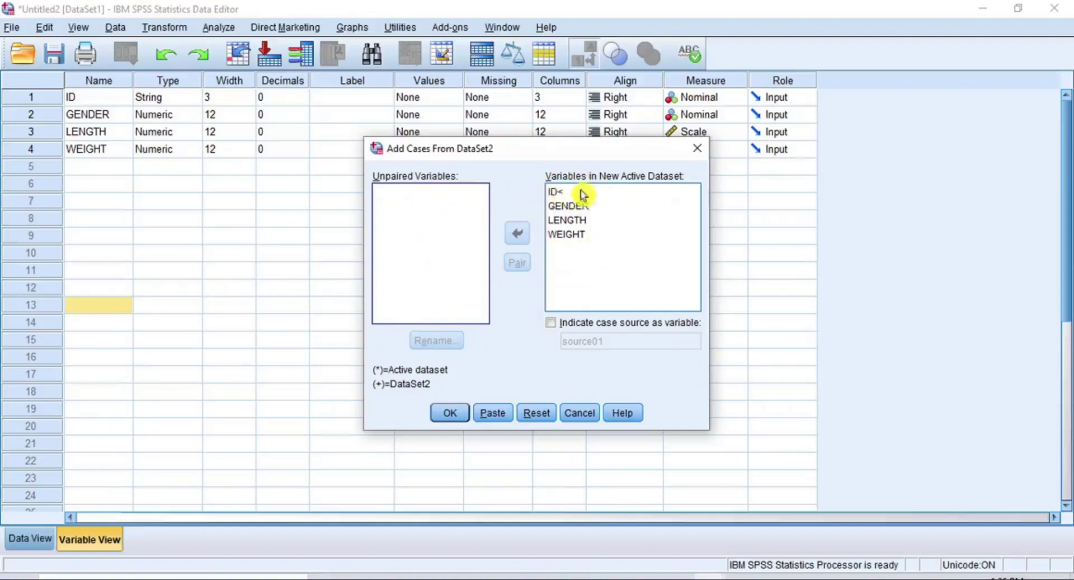
# Step: Keep ID, GENDER, LENGTH and WEIGHT as the variables in the new active dataset and run the merge
pyautogui.click(613, 239)
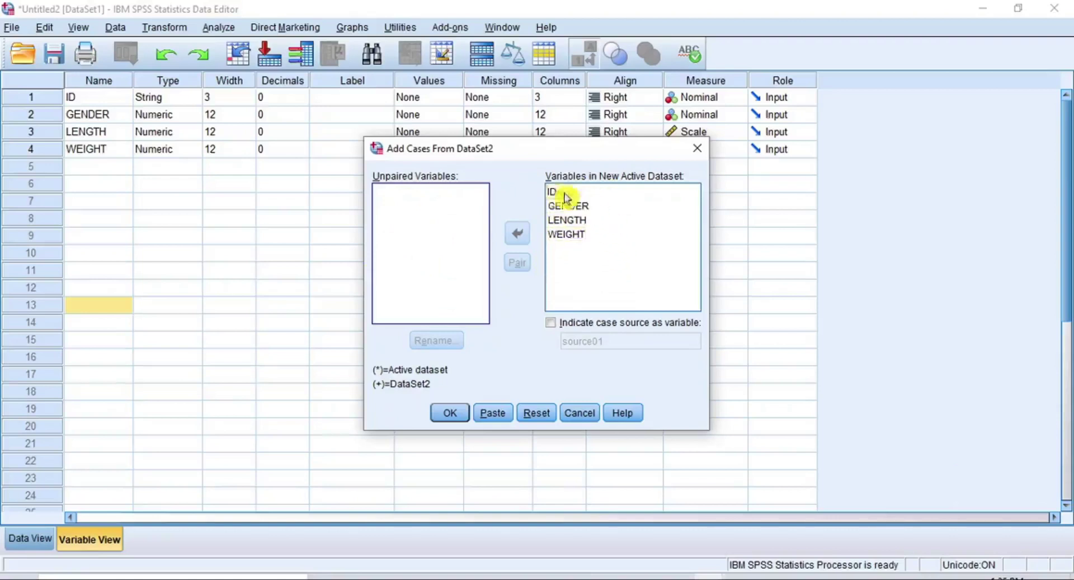
pyautogui.click(579, 234)
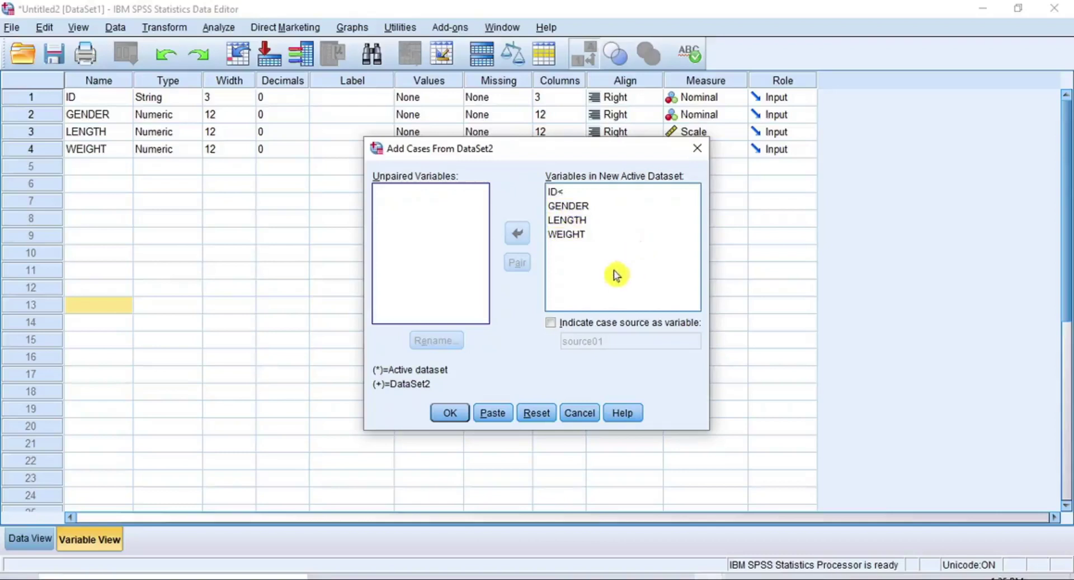
pyautogui.click(555, 193)
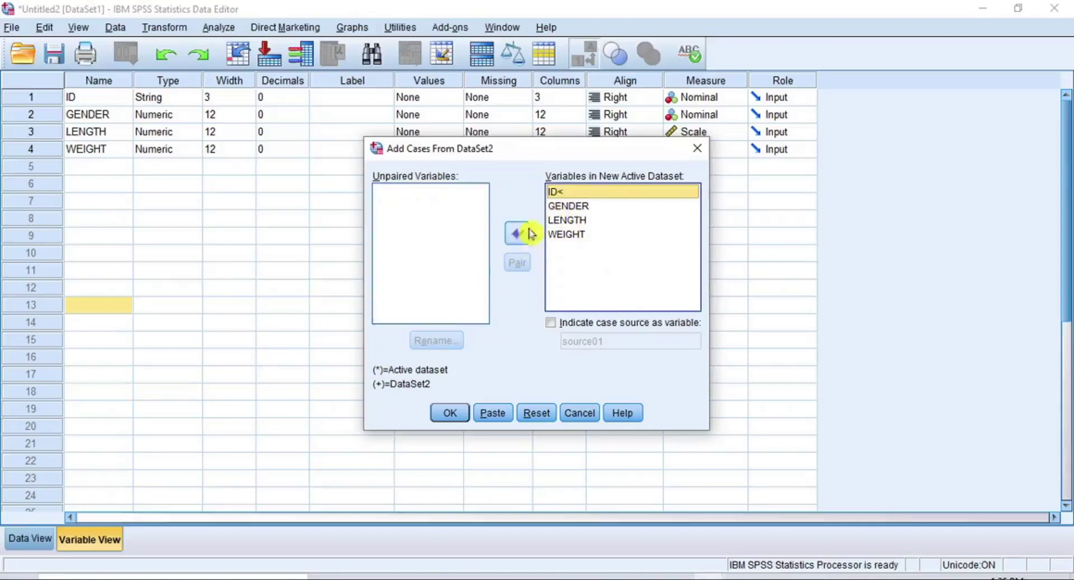
pyautogui.click(564, 207)
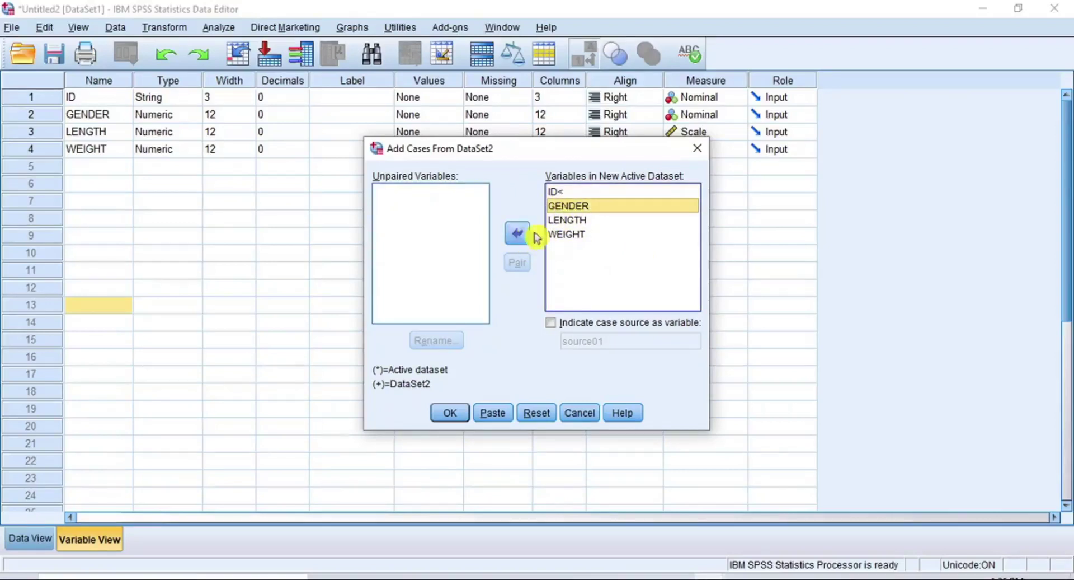
pyautogui.click(567, 221)
pyautogui.click(567, 236)
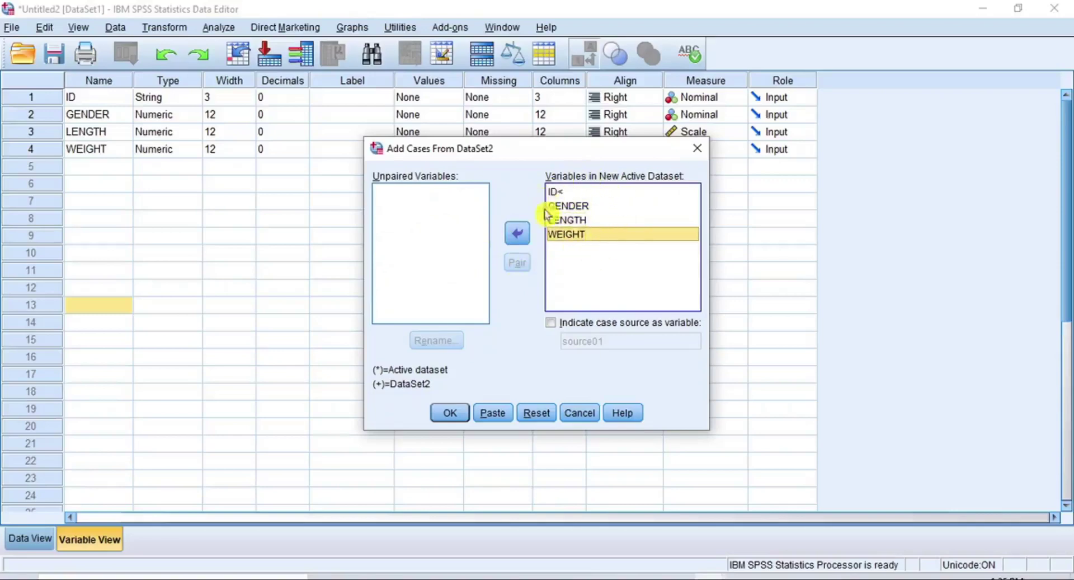
pyautogui.click(449, 414)
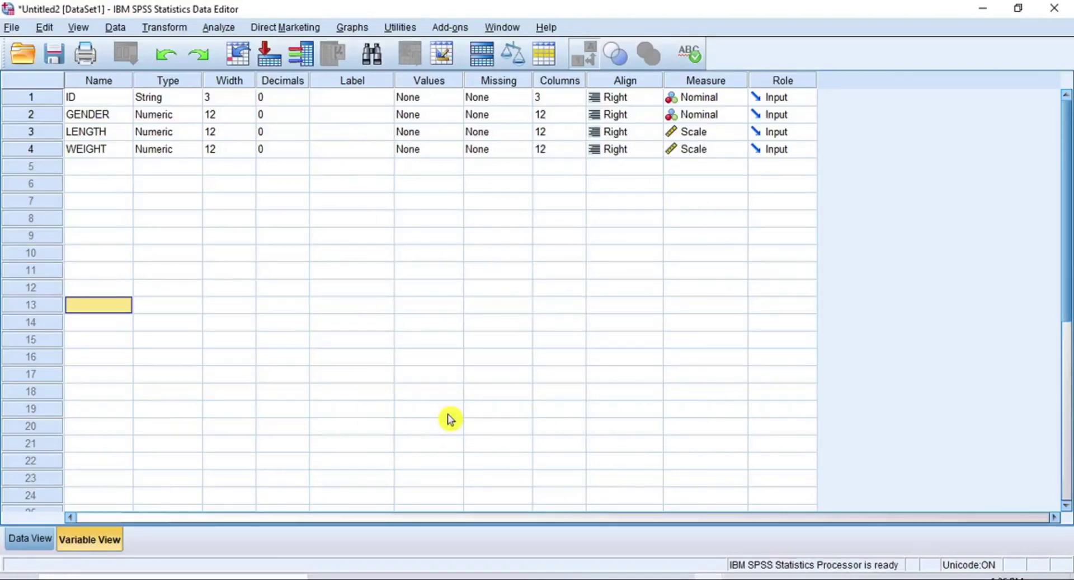
# Step: Review the merged cases in the data grid, highlighting rows 1 to 10, rows 11 to 22, and the whole set
pyautogui.click(32, 541)
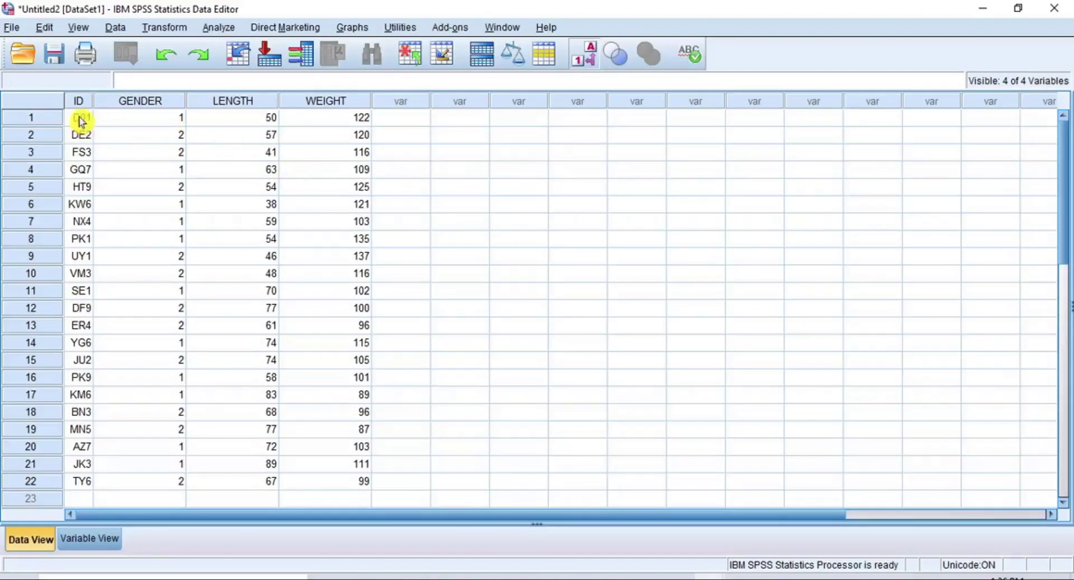
pyautogui.moveTo(80, 120); pyautogui.dragTo(368, 277)
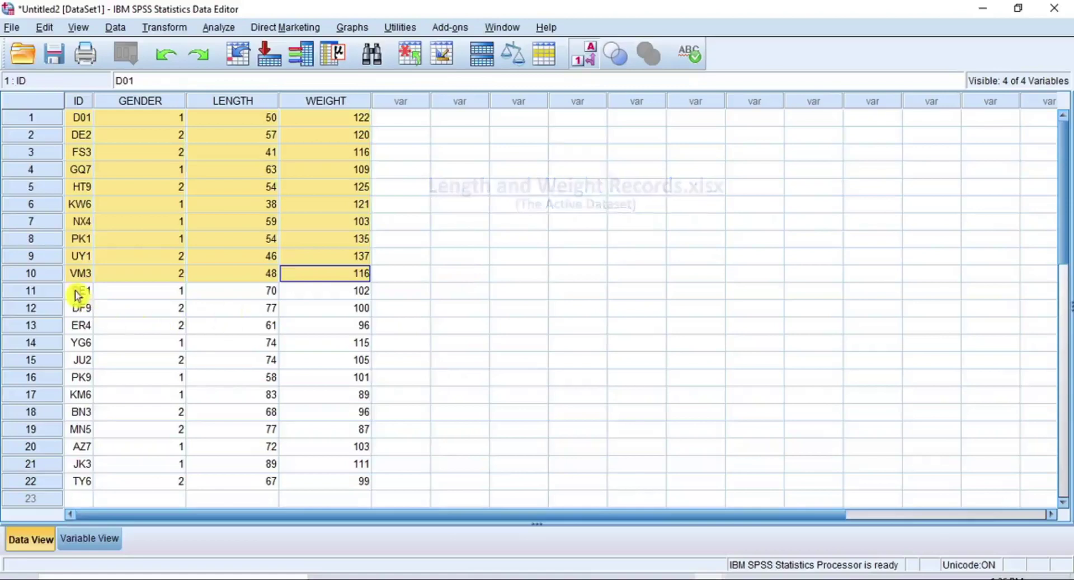
pyautogui.moveTo(77, 292); pyautogui.dragTo(334, 482)
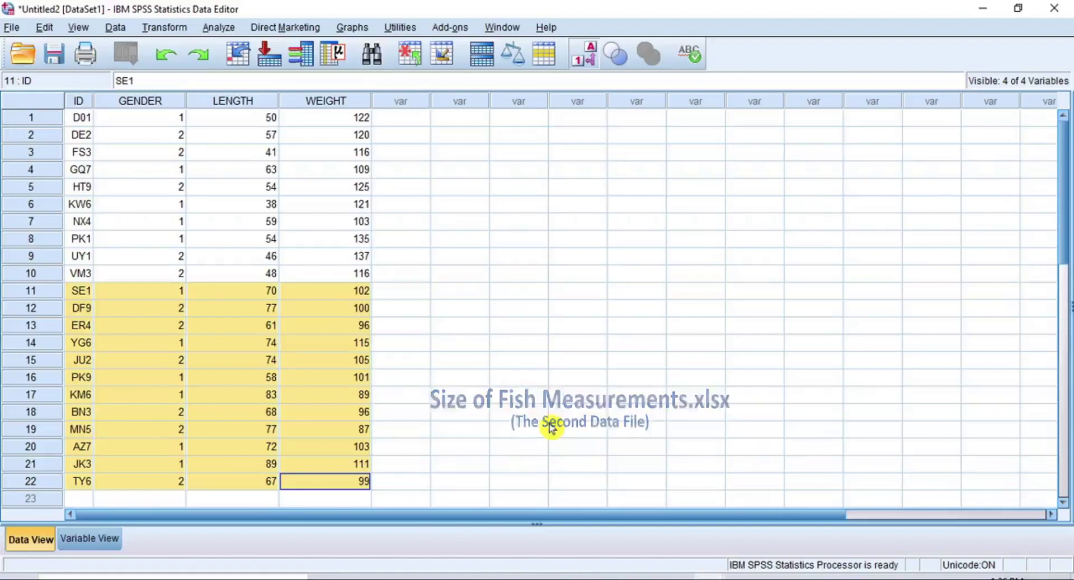
pyautogui.click(78, 118)
pyautogui.moveTo(79, 121); pyautogui.dragTo(319, 484)
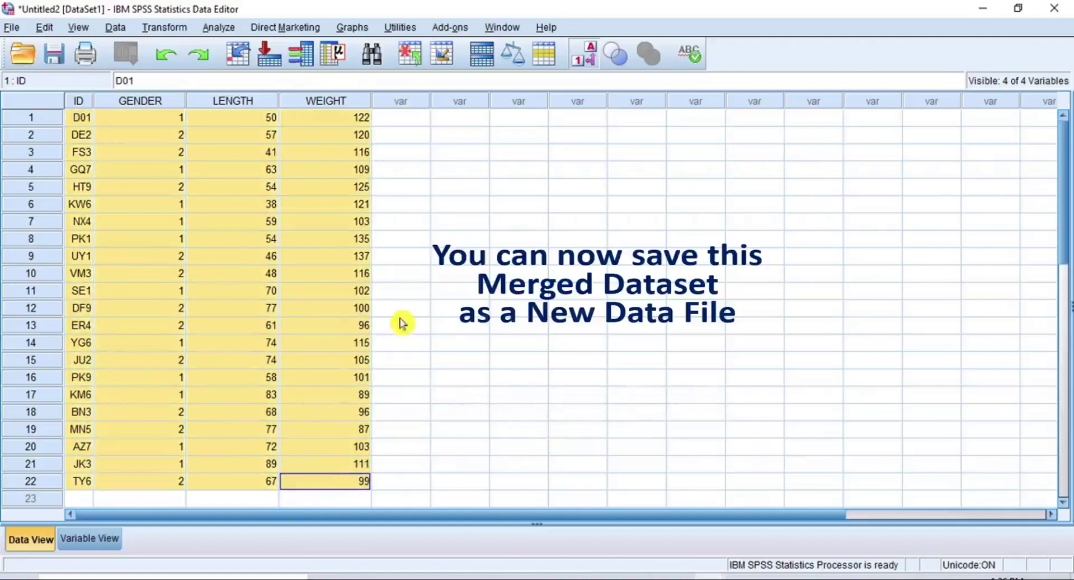
pyautogui.click(397, 122)
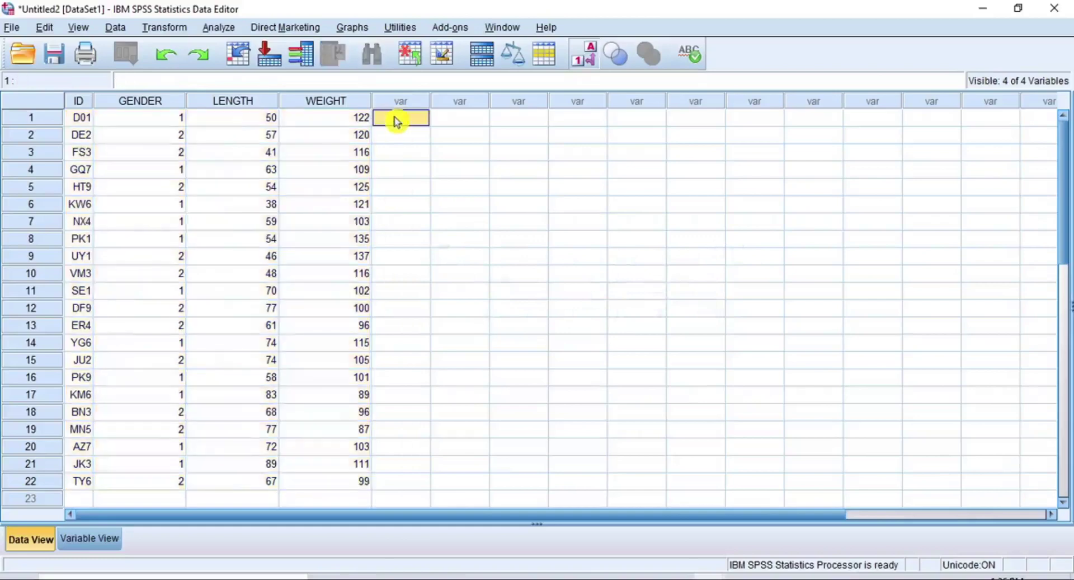